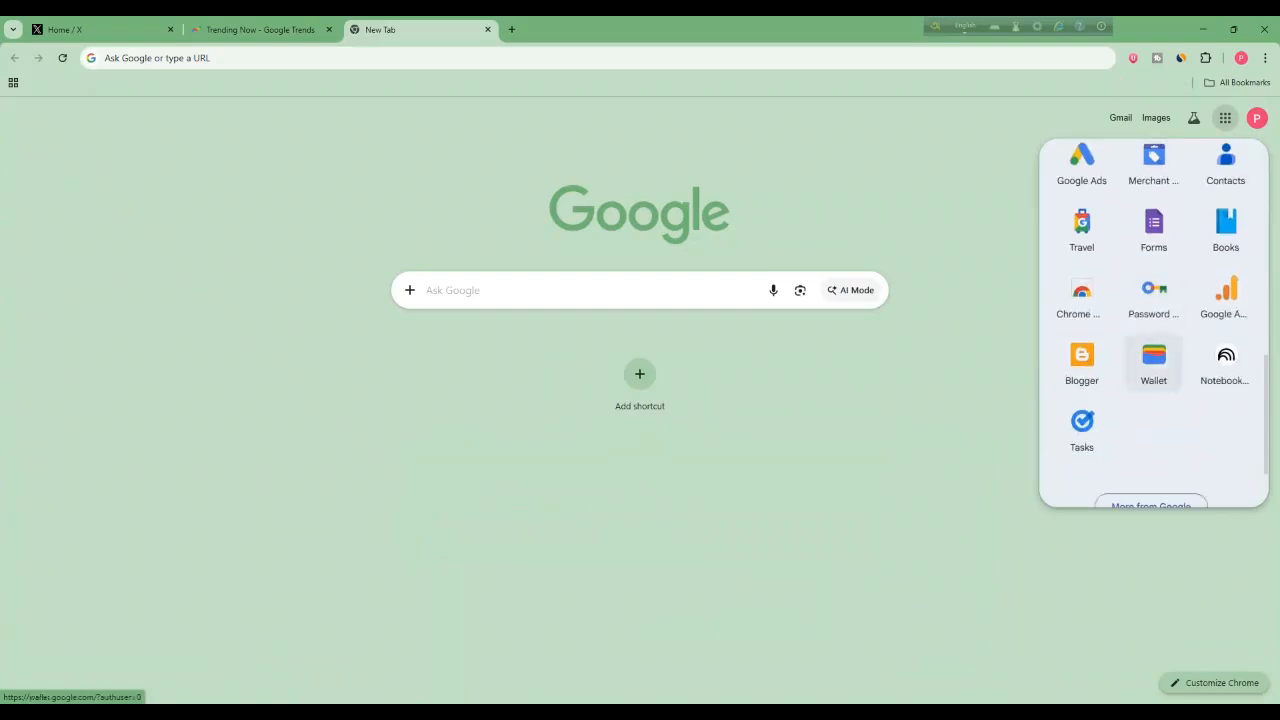
- Open Blogger from the Google apps, dismiss the beta features notice and bring up the list of blogs
click(1081, 360)
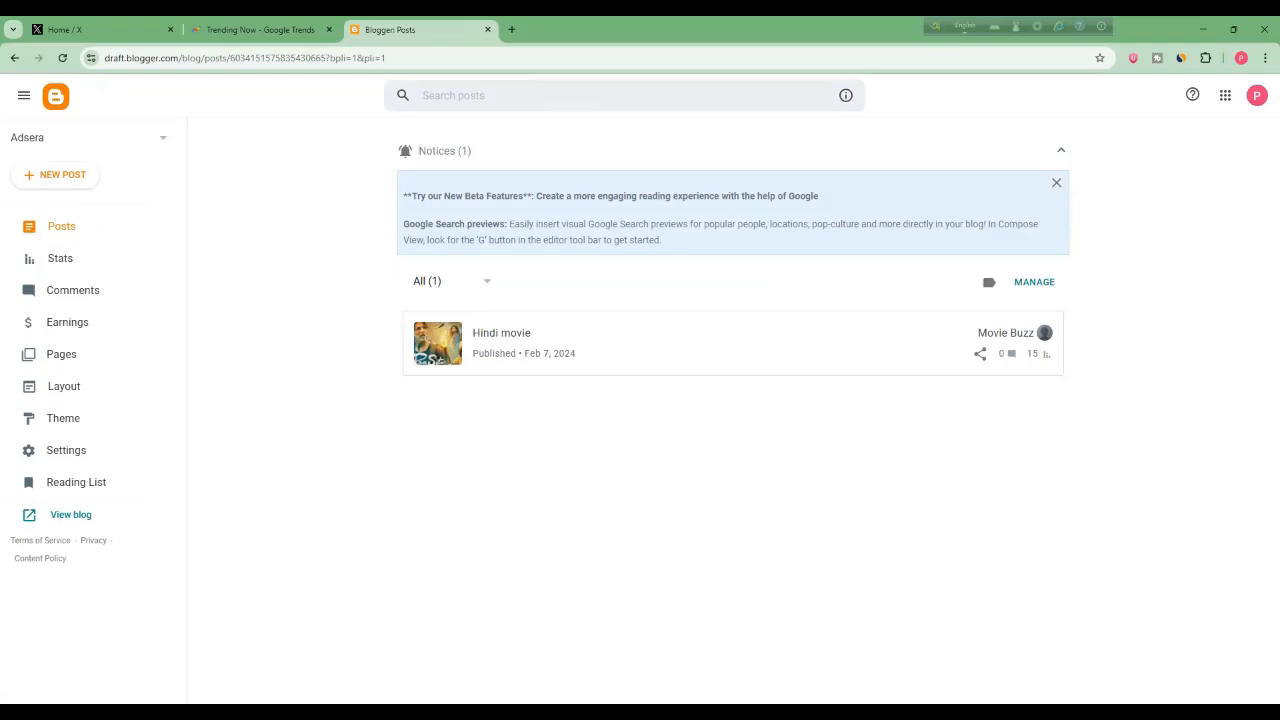
click(1056, 182)
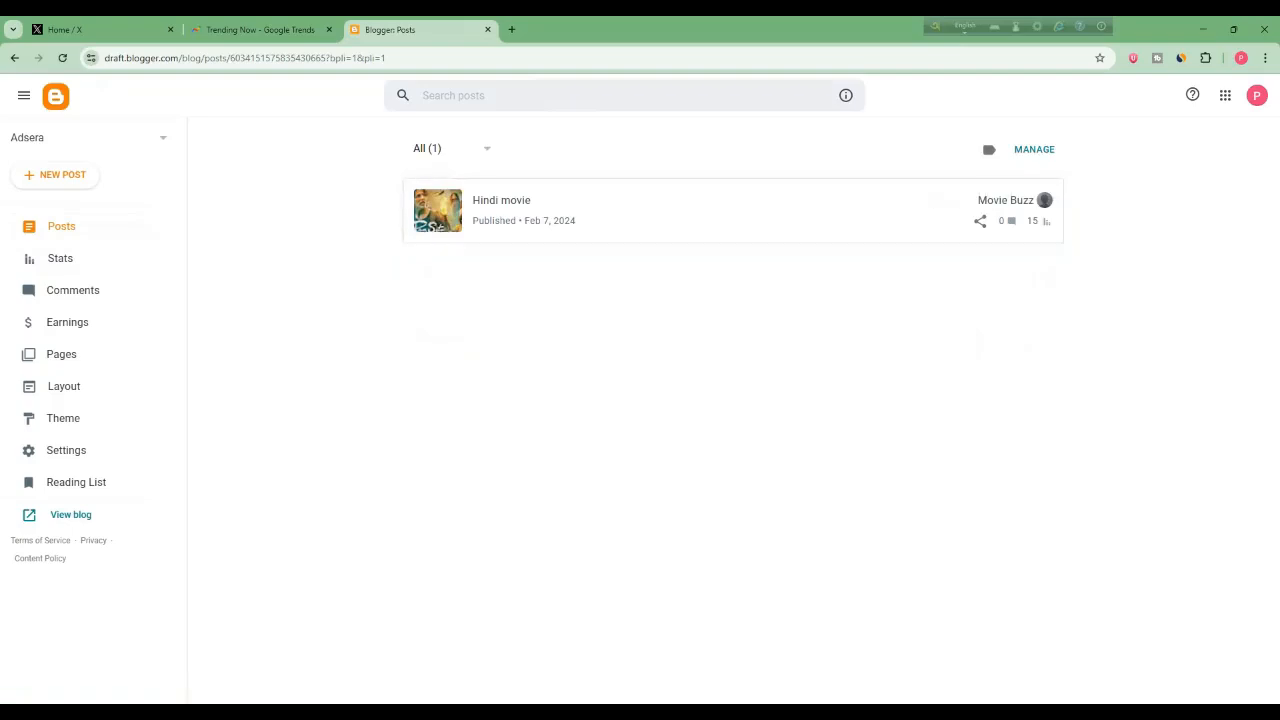
click(163, 138)
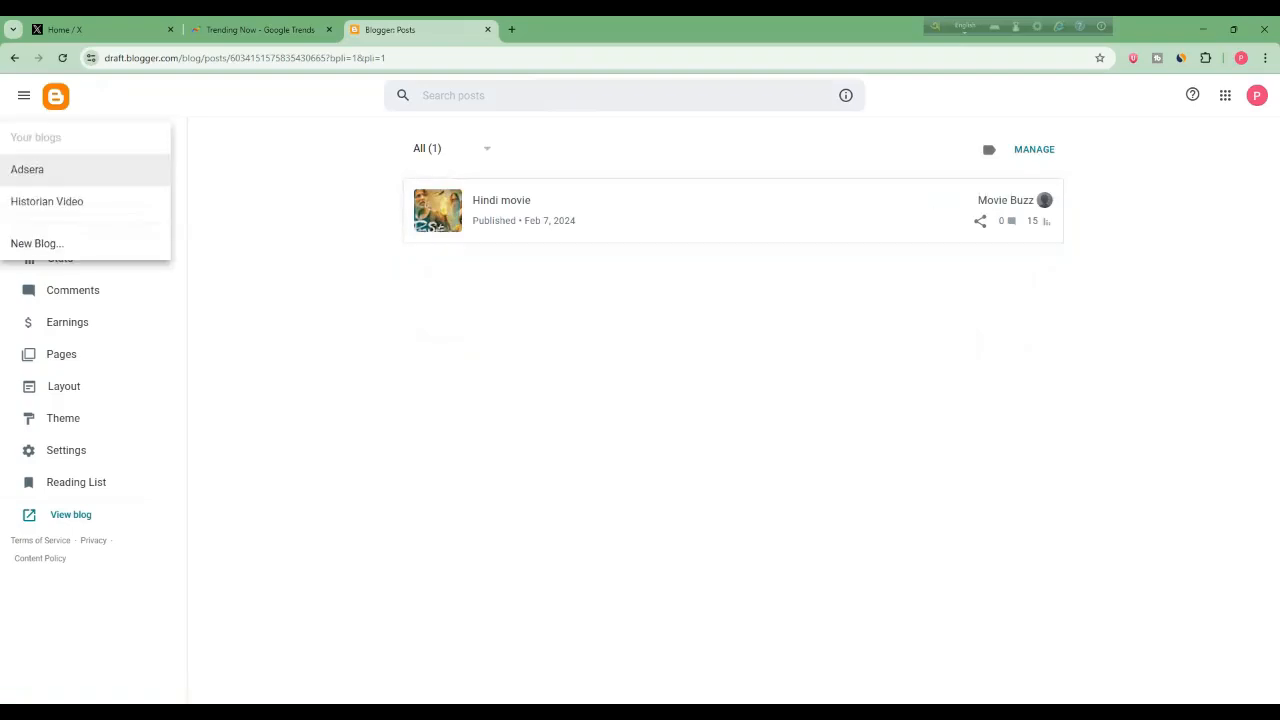
click(60, 170)
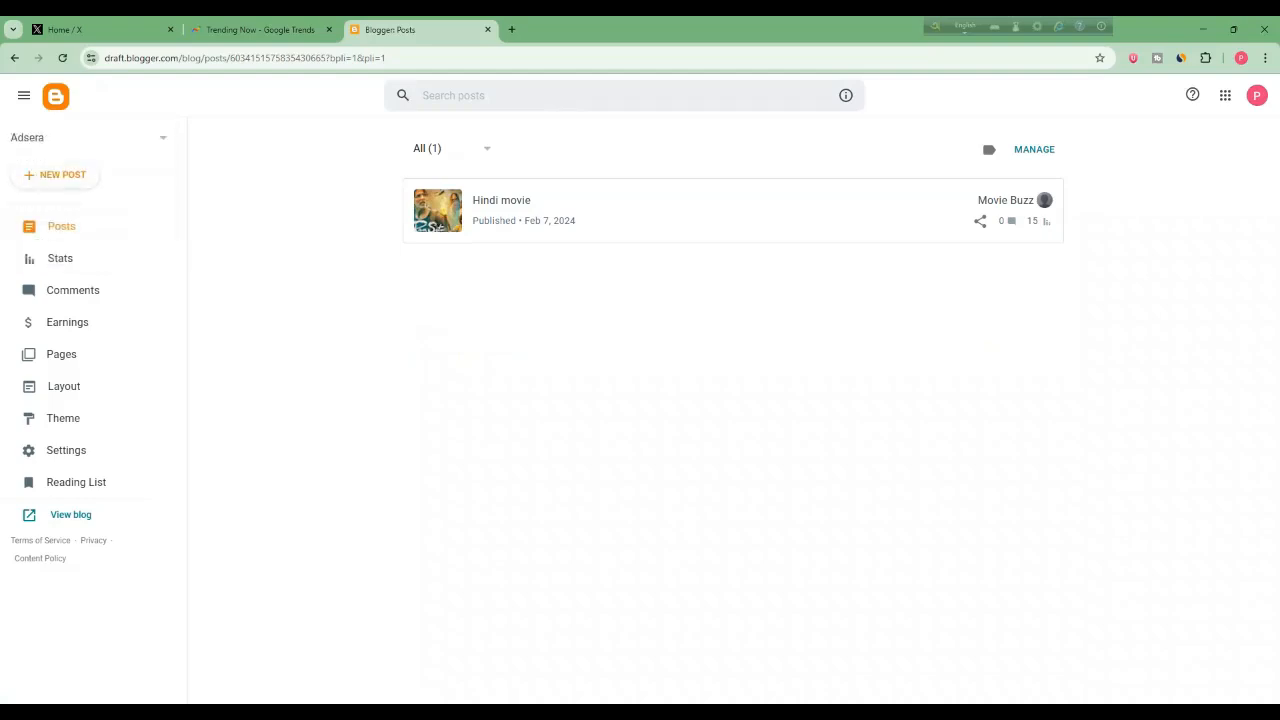
click(163, 138)
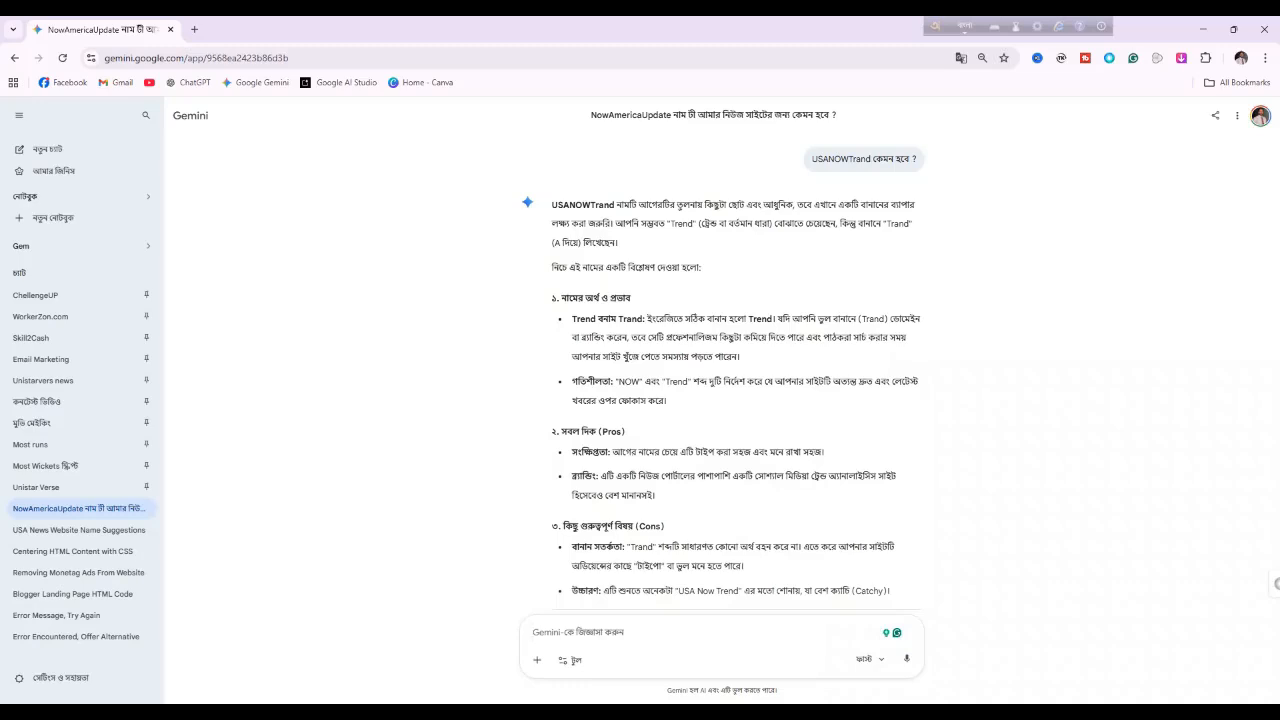
- Check Gemini's note on the spelling of "Trend" and correct the new blog's address in Blogger to USANOWTrend
drag(596, 320, 571, 320)
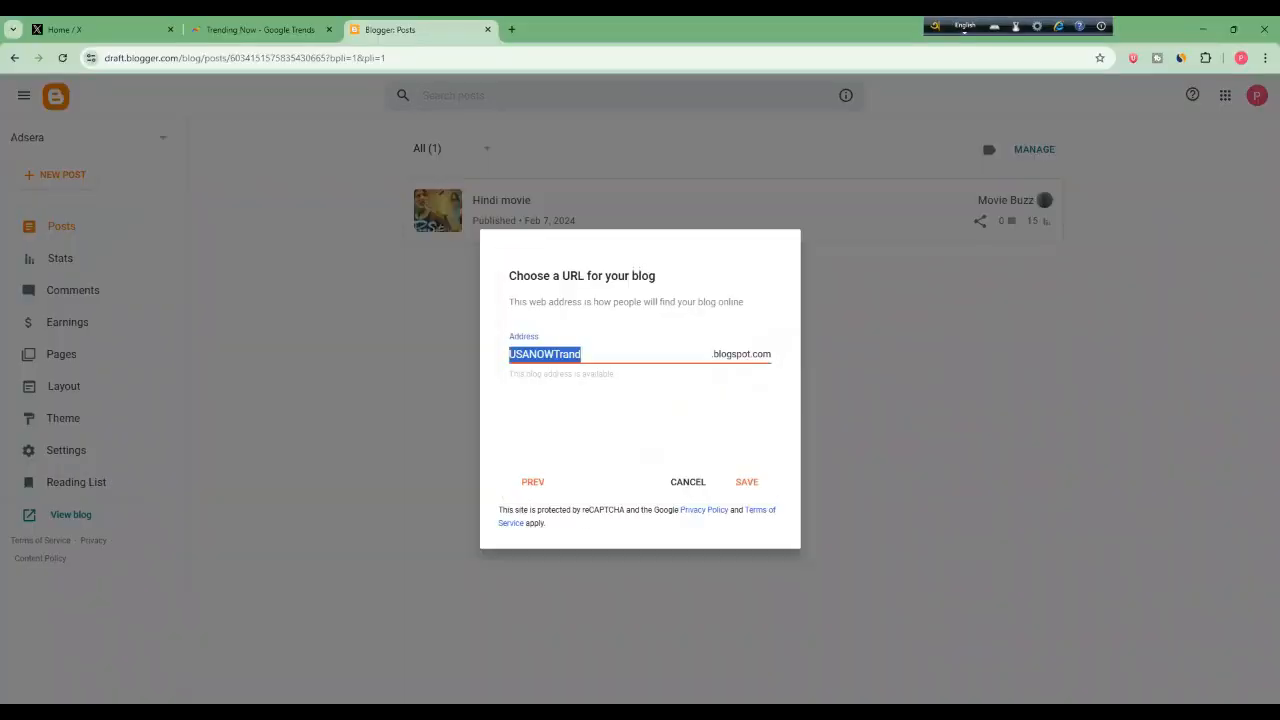
click(560, 354)
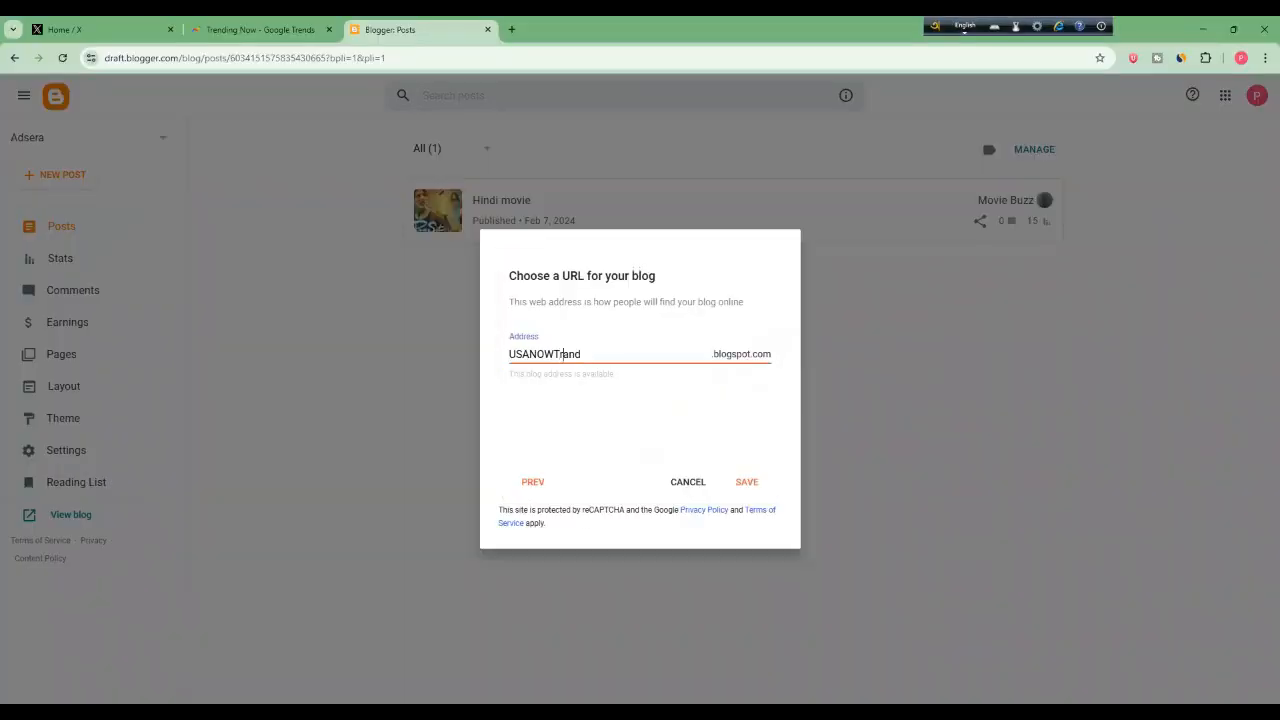
key(shift+Right)
text(e)
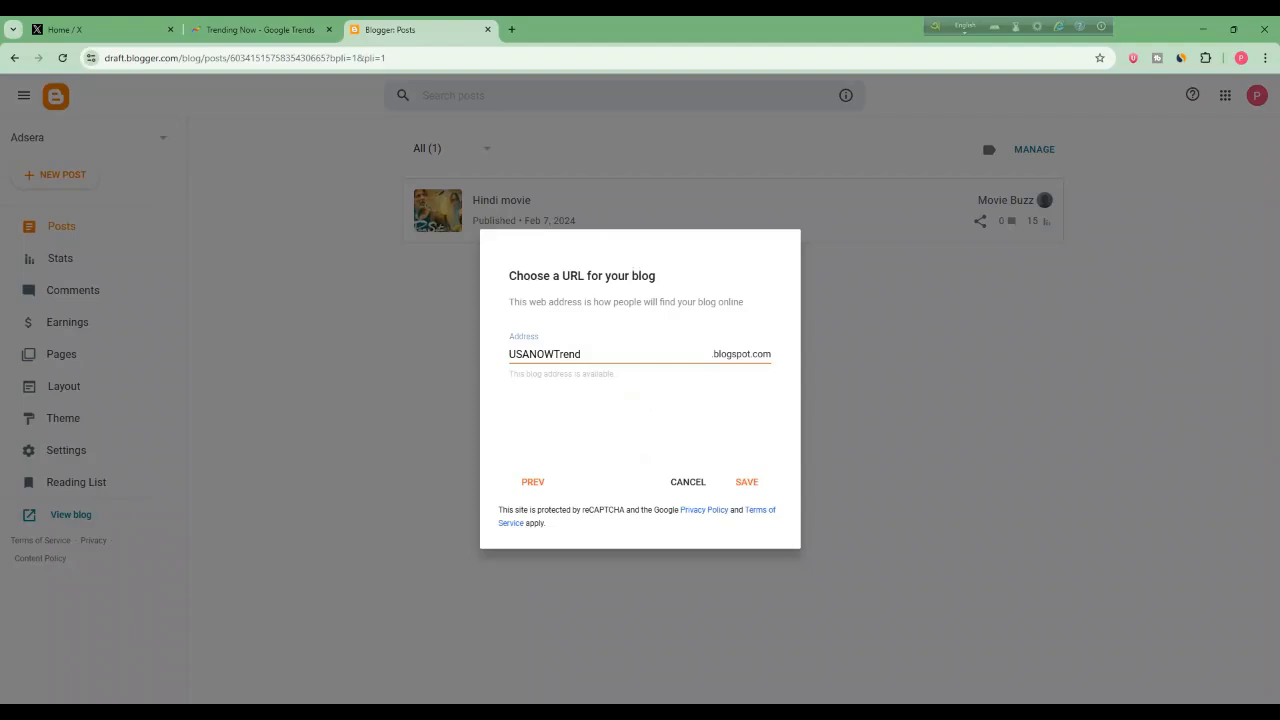
double_click(610, 354)
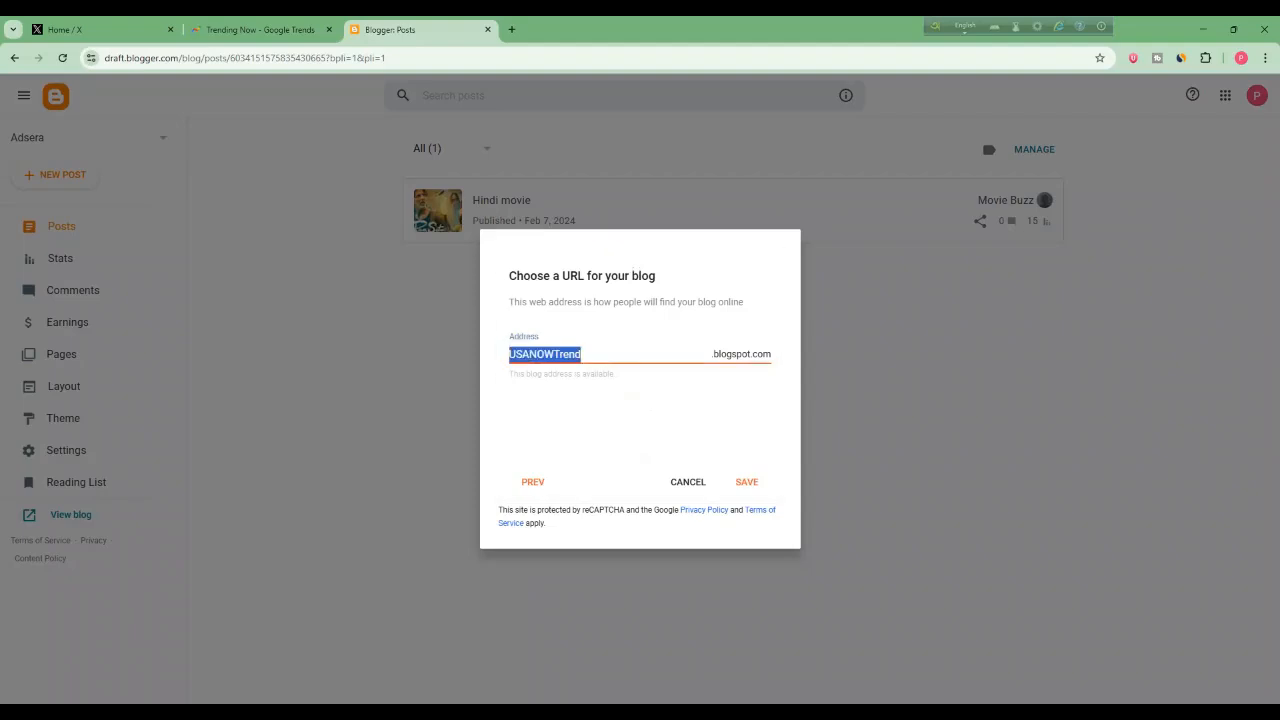
click(610, 354)
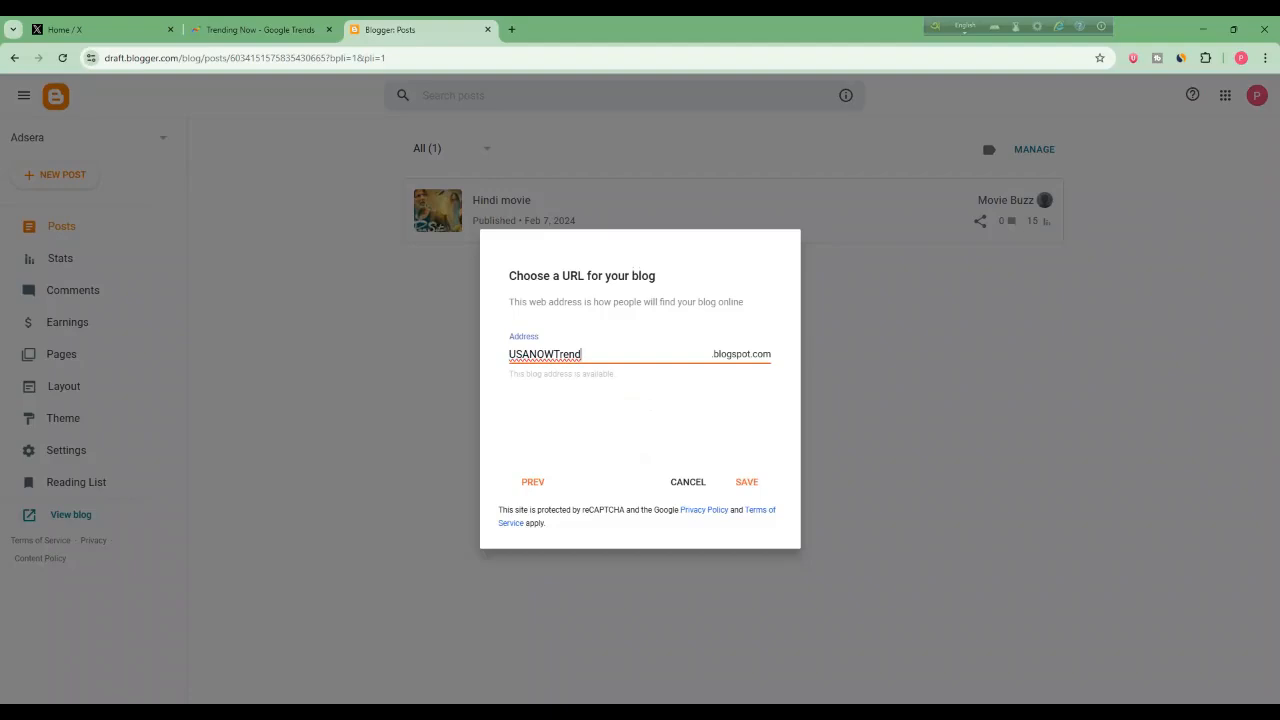
- Try USATrendNOW as the new blog's address by moving NOW behind Trend
key(shift+Left)
key(shift+Left)
key(shift+Left)
click(582, 354)
text(NOW)
click(554, 354)
key(BackSpace)
key(BackSpace)
key(BackSpace)
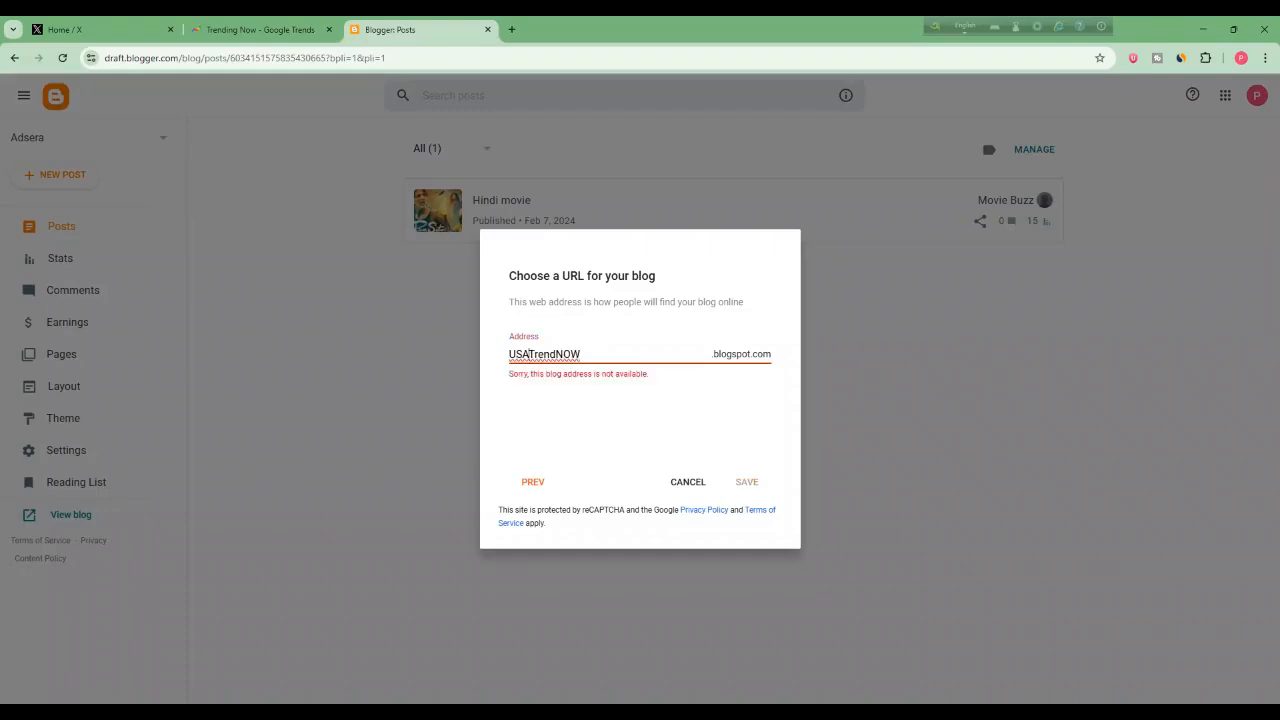
- Change the blog address back to USANOWTrend
text(NOW)
drag(581, 354, 607, 354)
key(BackSpace)
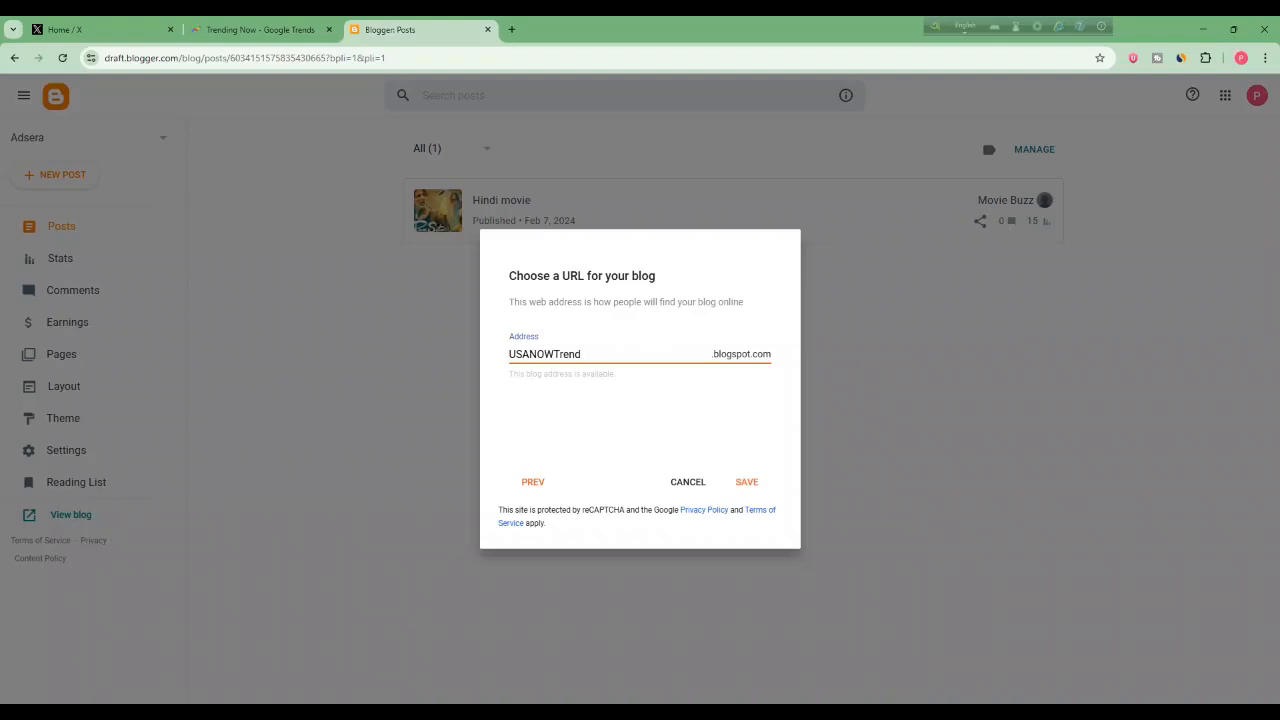
- Remove NOW from the blog address and append Era so that it reads USATrendEra
drag(582, 354, 509, 354)
click(582, 354)
drag(554, 354, 529, 354)
key(BackSpace)
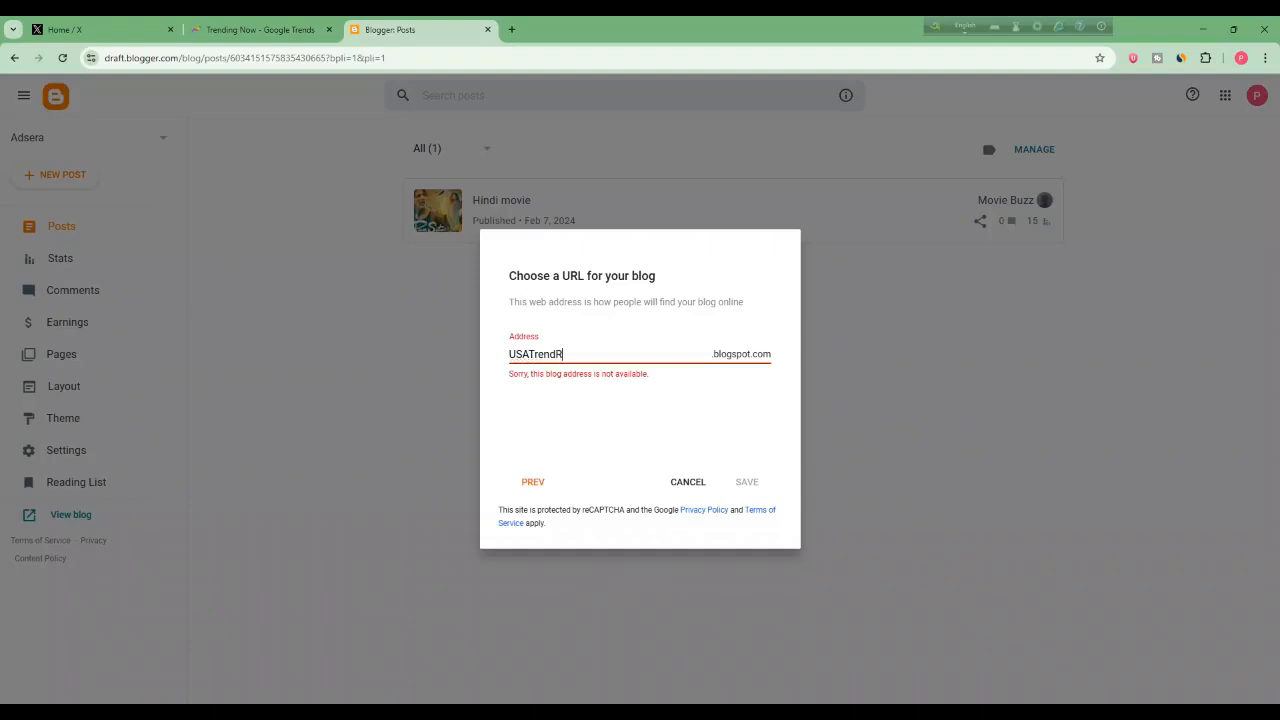
text(Era)
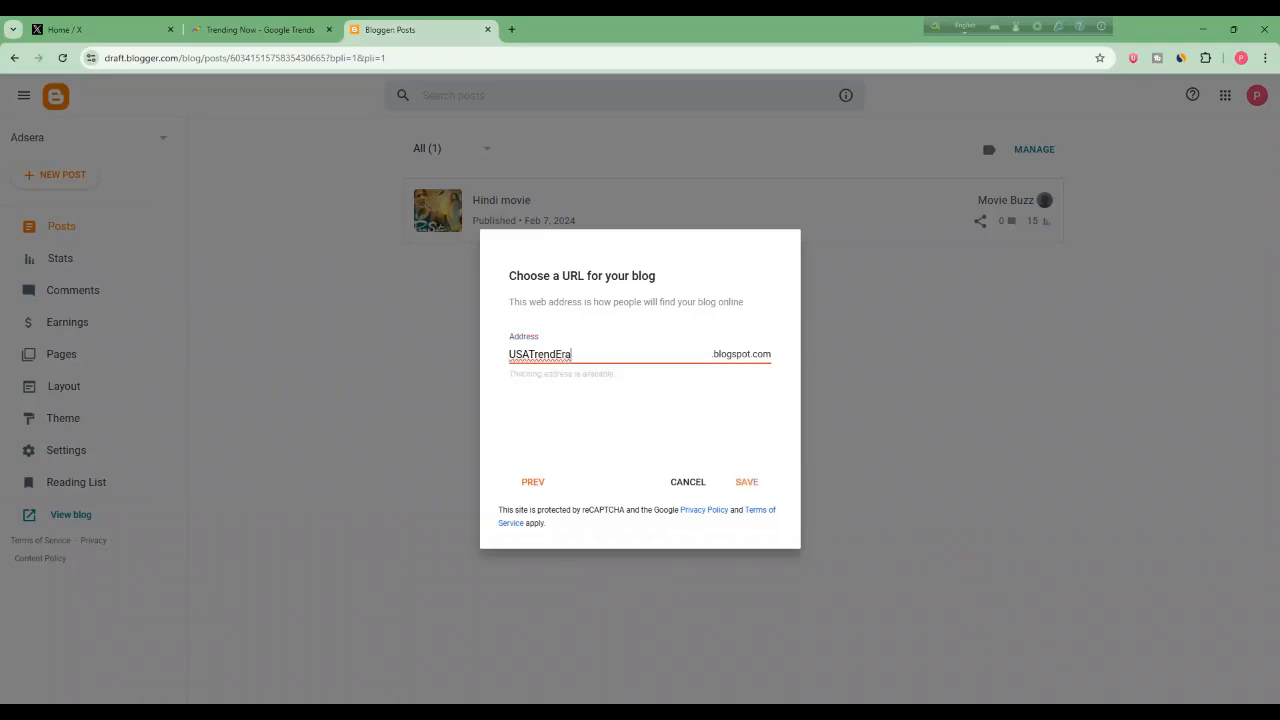
- Copy the blog address USATrendEra, return to the naming stage and replace the blog's title with it
key(ctrl+a)
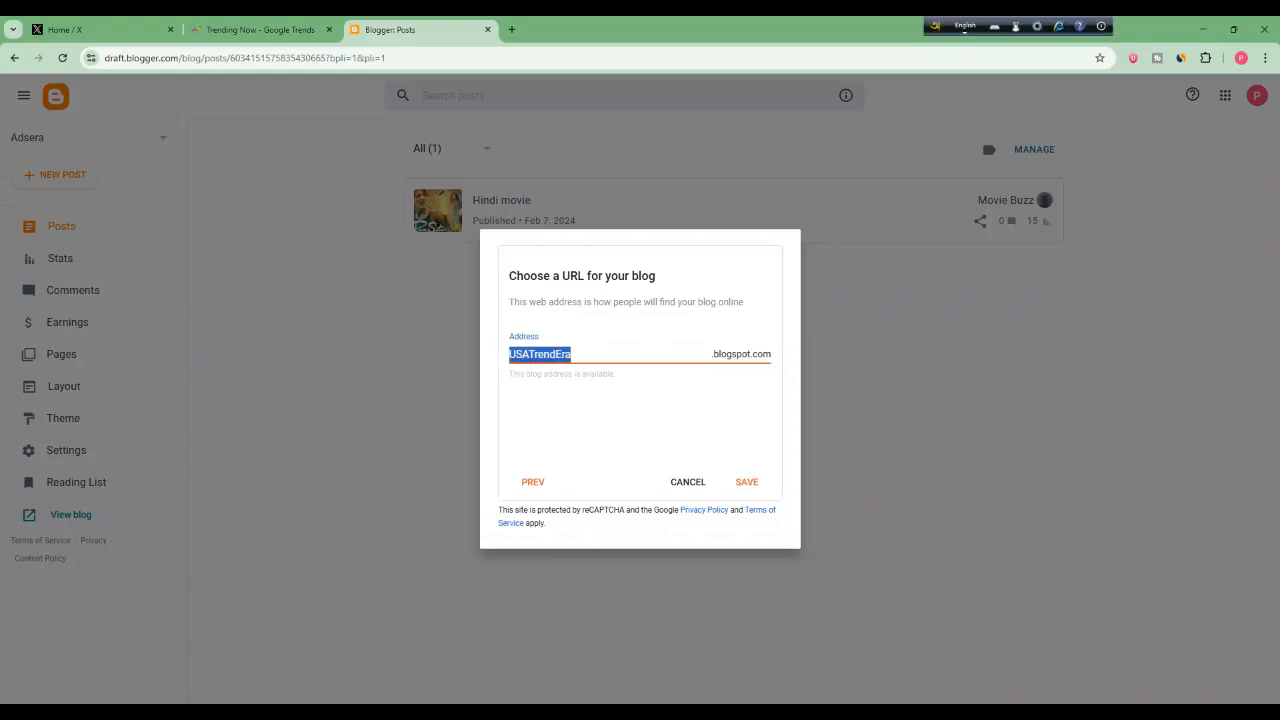
drag(579, 355, 509, 355)
key(ctrl+c)
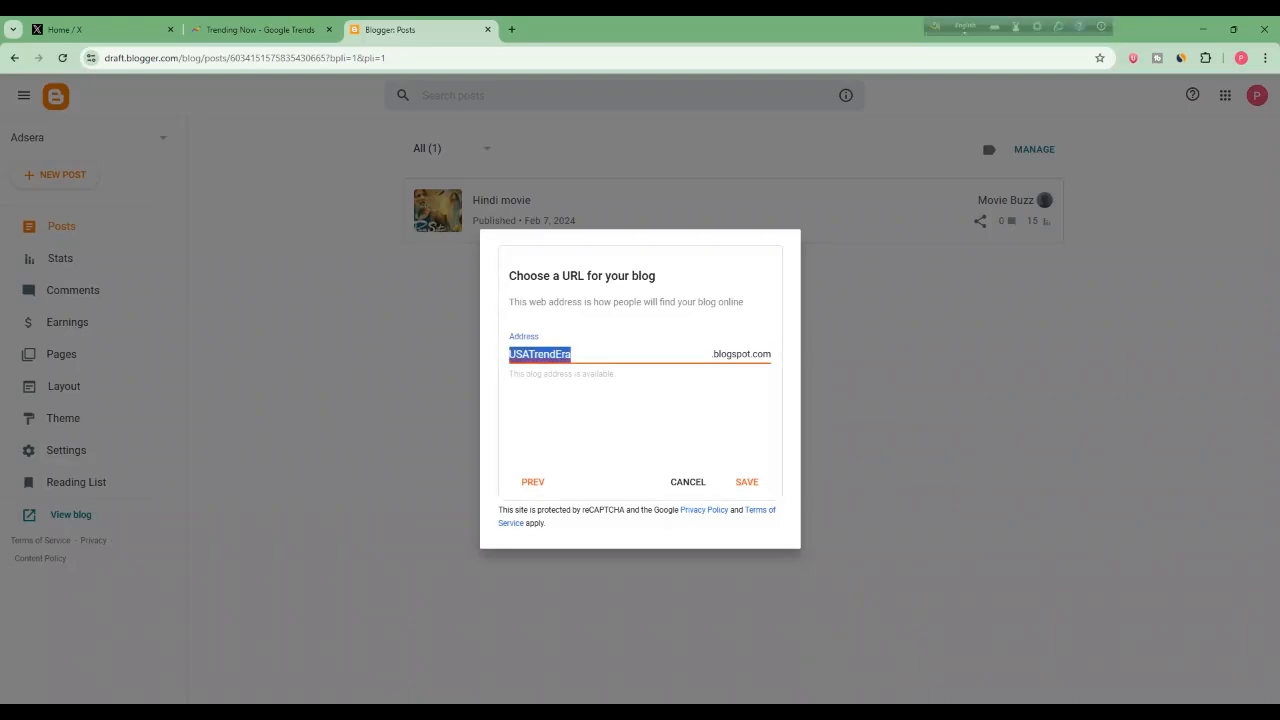
click(537, 483)
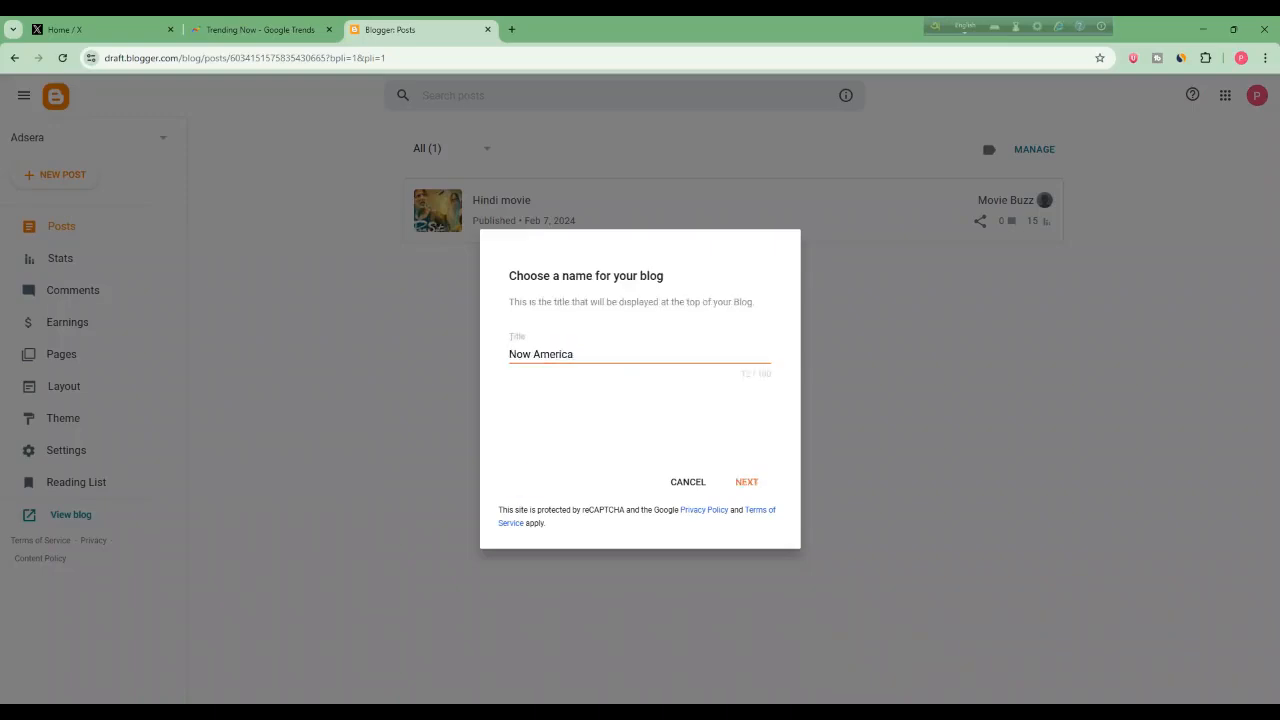
key(ctrl+v)
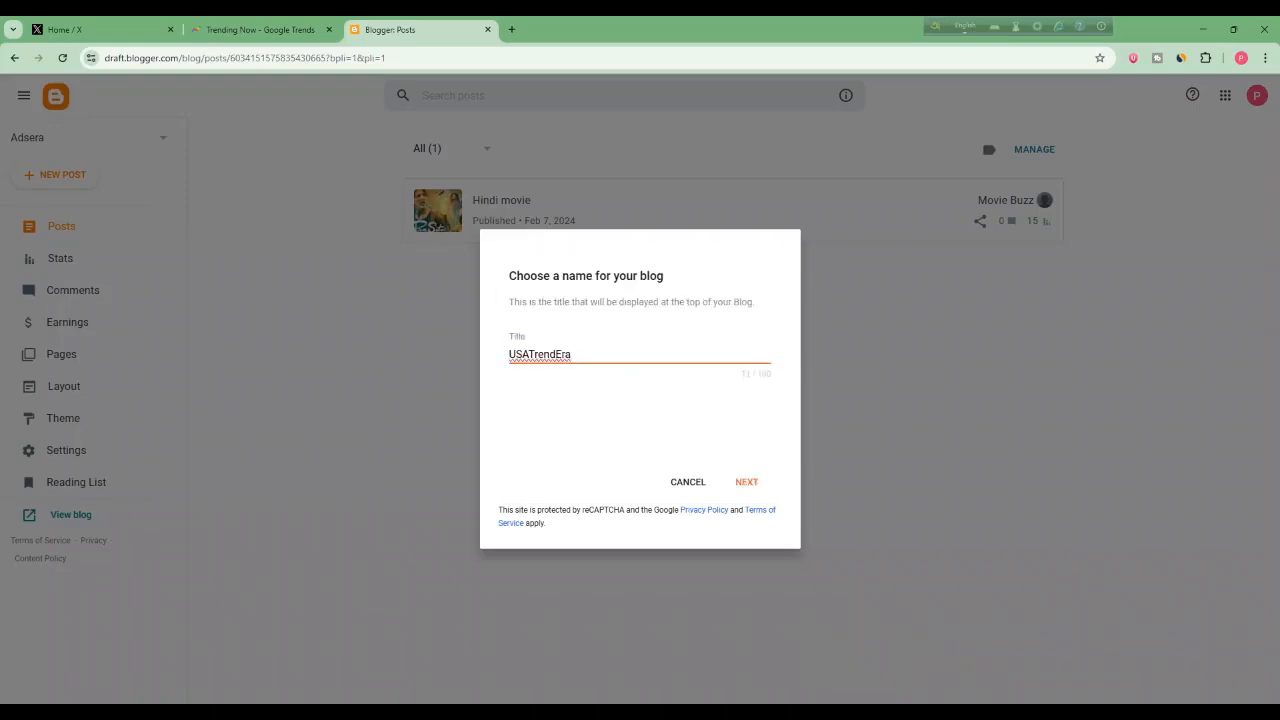
- Space out the blog's title as USA Trend Era and save the new blog with the address USATrendEra
click(559, 354)
drag(578, 354, 508, 354)
click(578, 354)
key(Return)
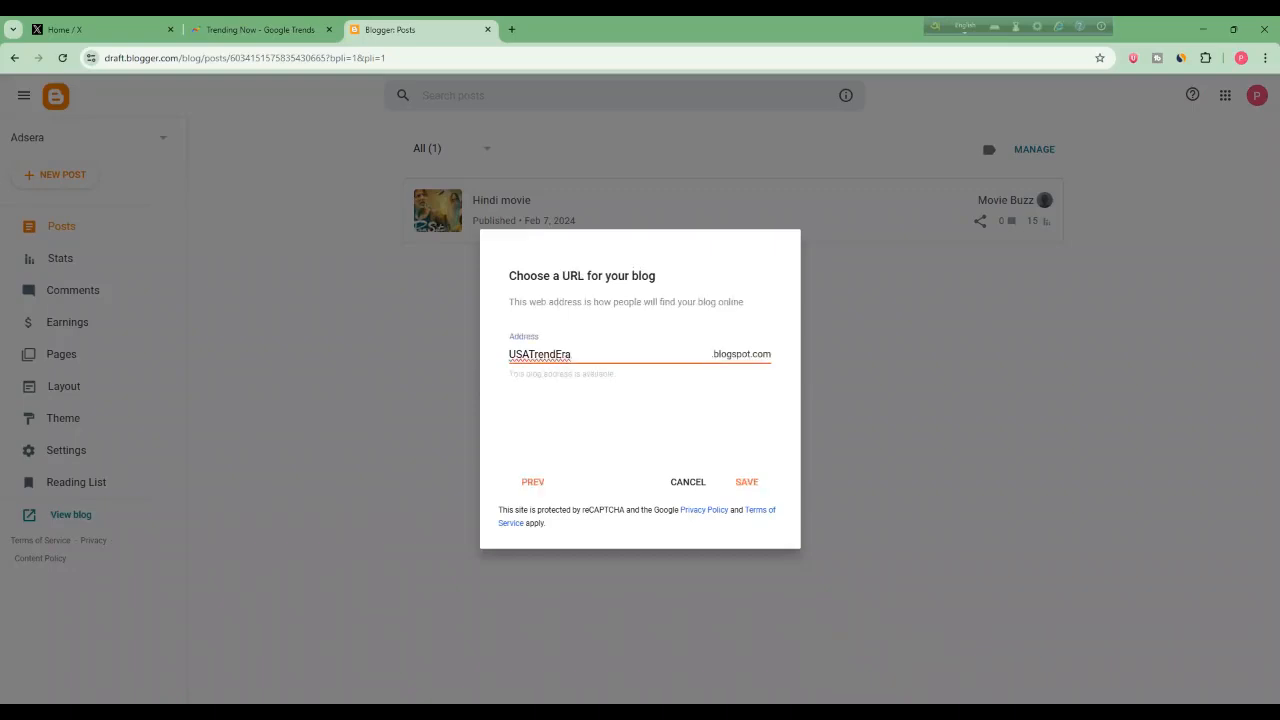
key(Return)
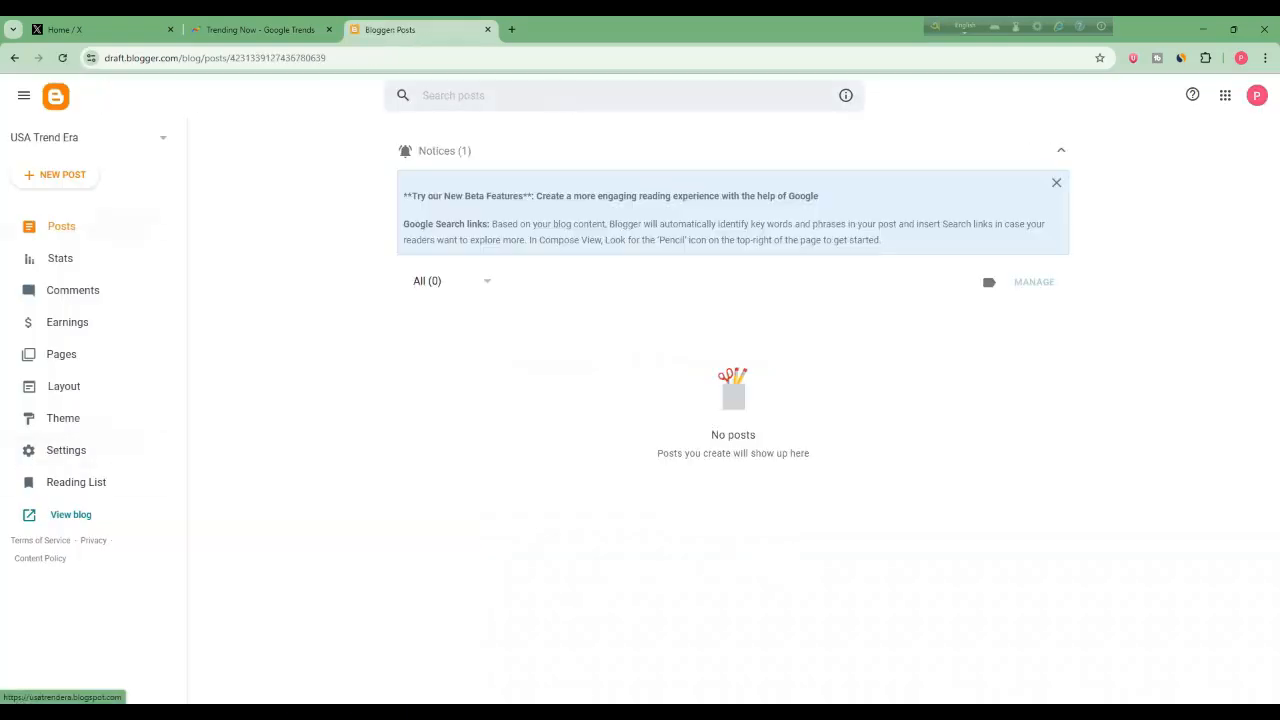
- Open the new USA Trend Era blog's public page and examine its title and default look
click(70, 514)
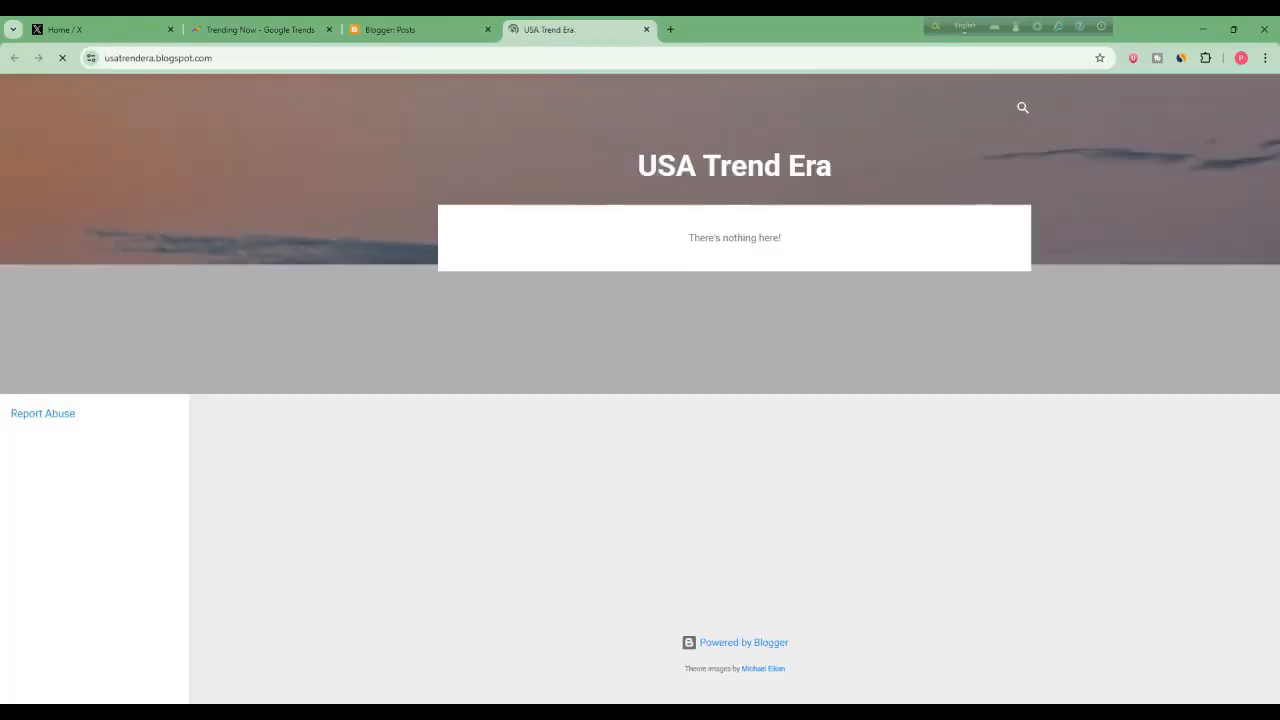
drag(638, 166, 834, 167)
click(848, 172)
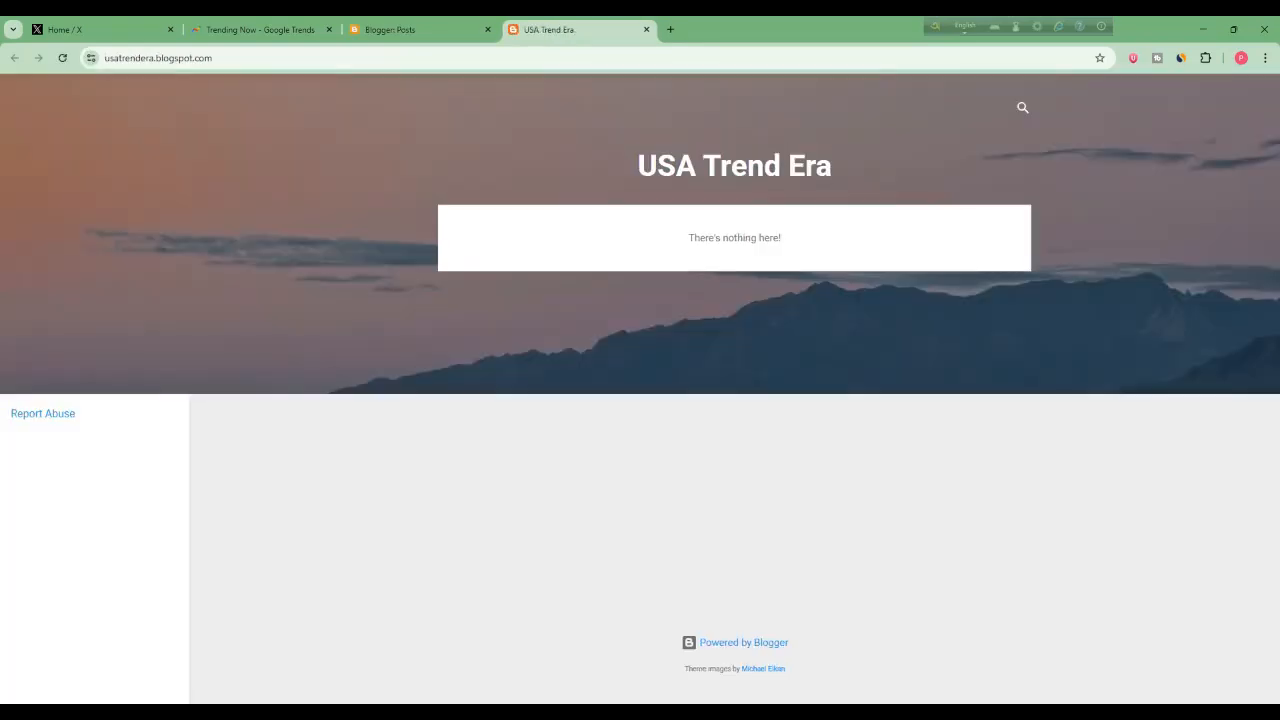
click(420, 30)
click(575, 30)
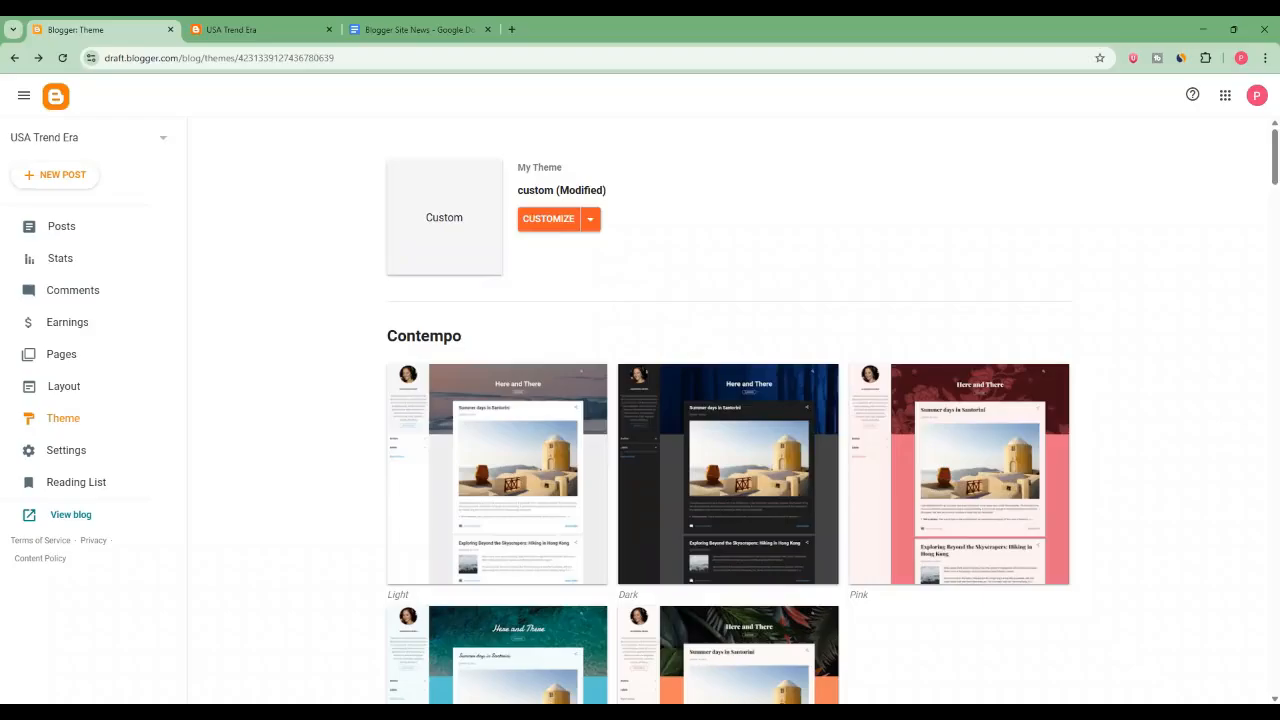
- Switch to the "blogger" document in Google Docs and copy the entire theme prompt above the XML code
key(alt+Tab)
key(ctrl+a)
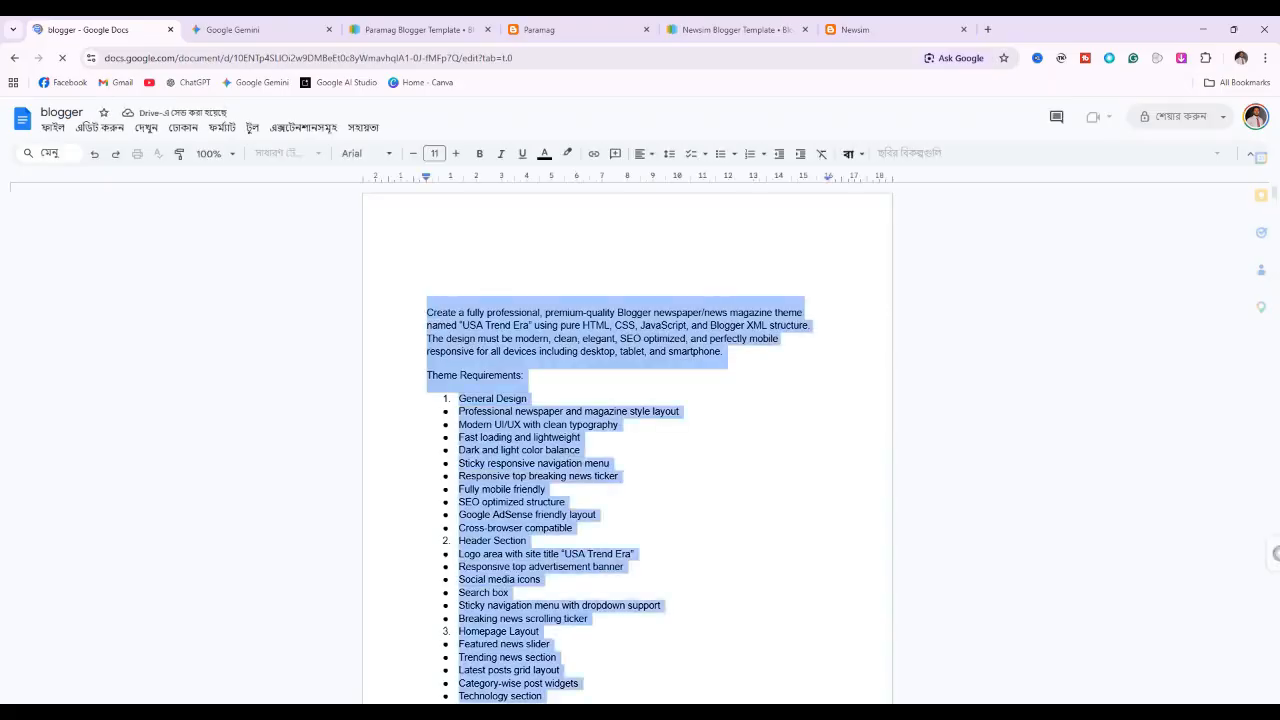
scroll(618, 440, down, 6)
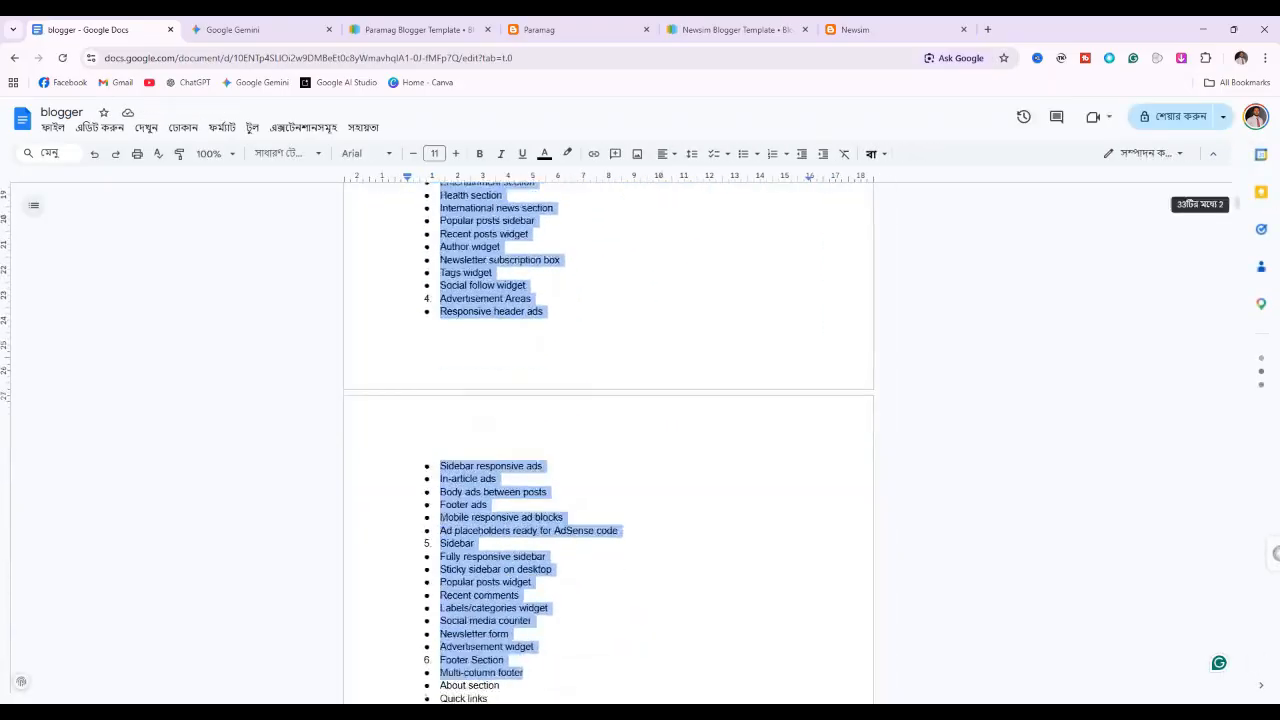
scroll(608, 440, down, 8)
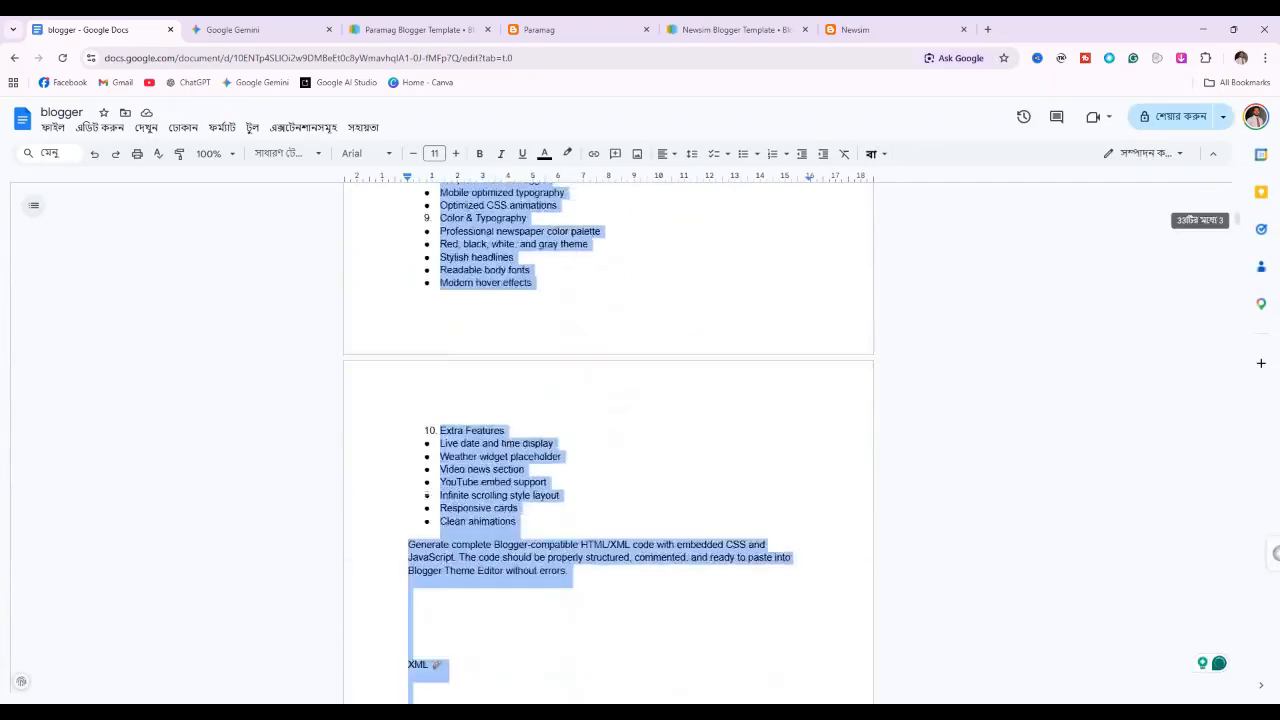
scroll(608, 440, down, 2)
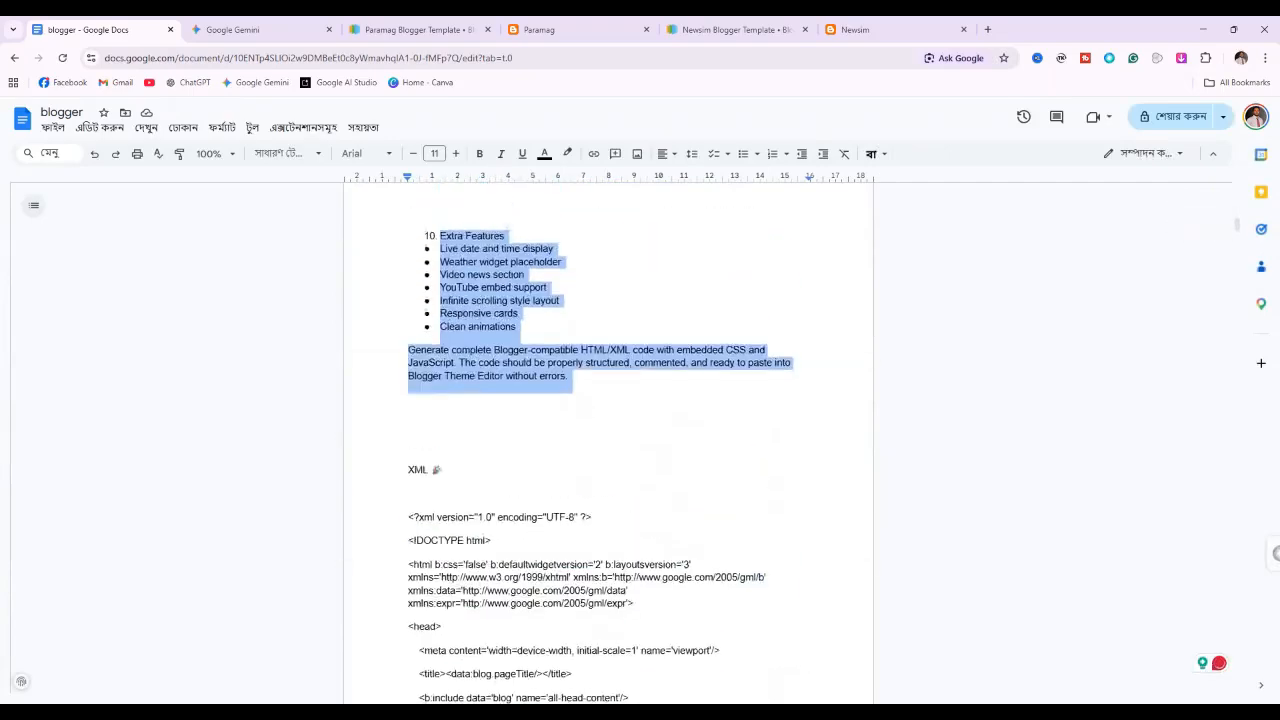
scroll(608, 440, up, 2)
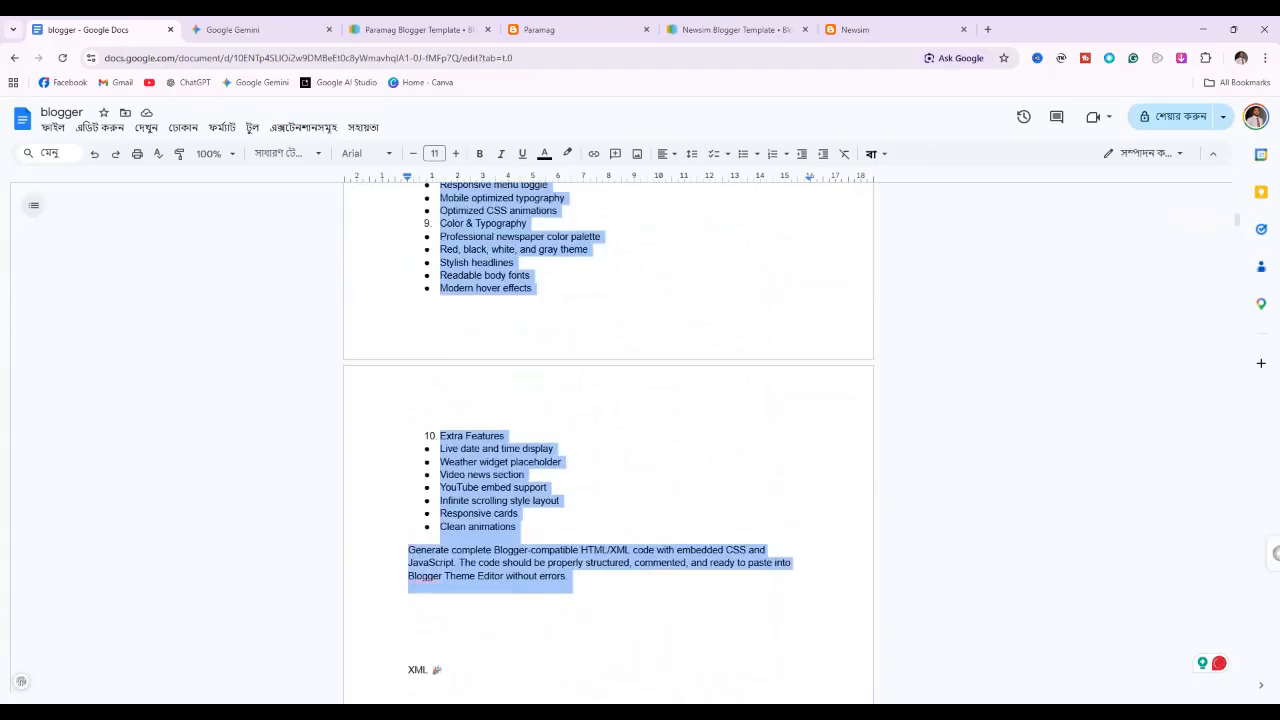
scroll(608, 440, up, 10)
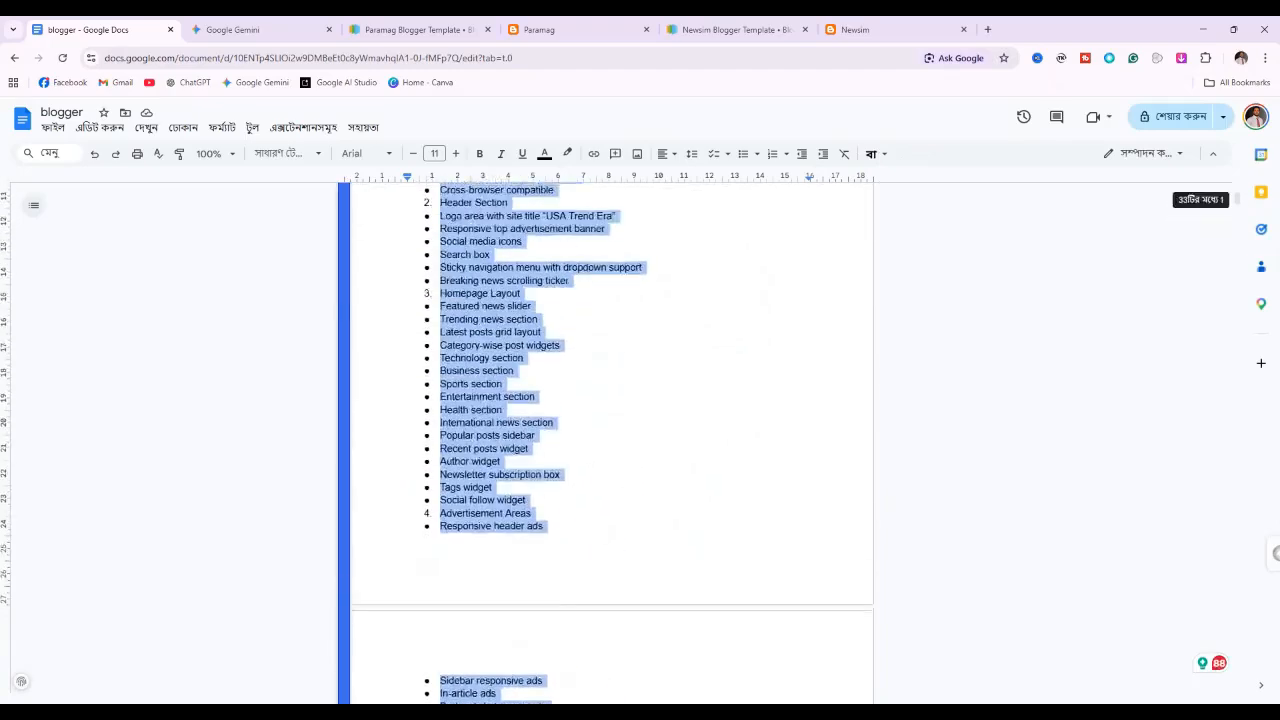
scroll(608, 440, up, 4)
mouse_move(831, 712)
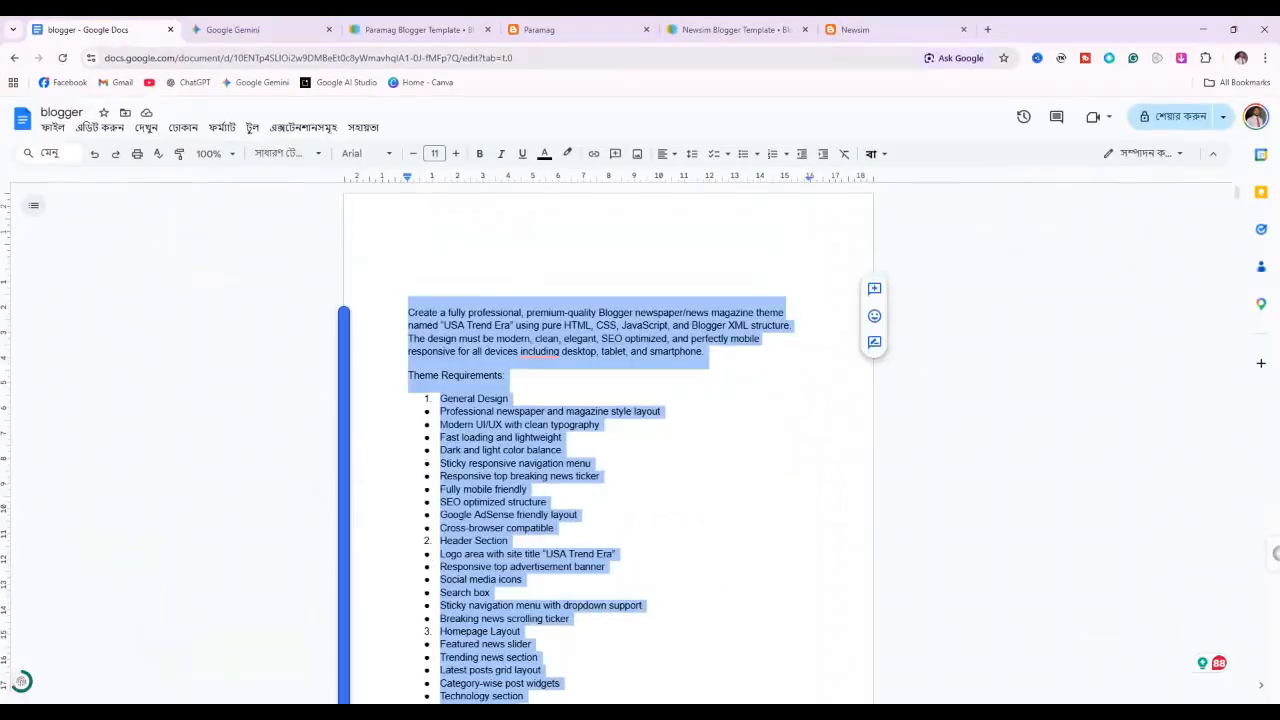
- Paste the USA Trend Era theme prompt into a new Gemini chat and review it from beginning to end
click(240, 29)
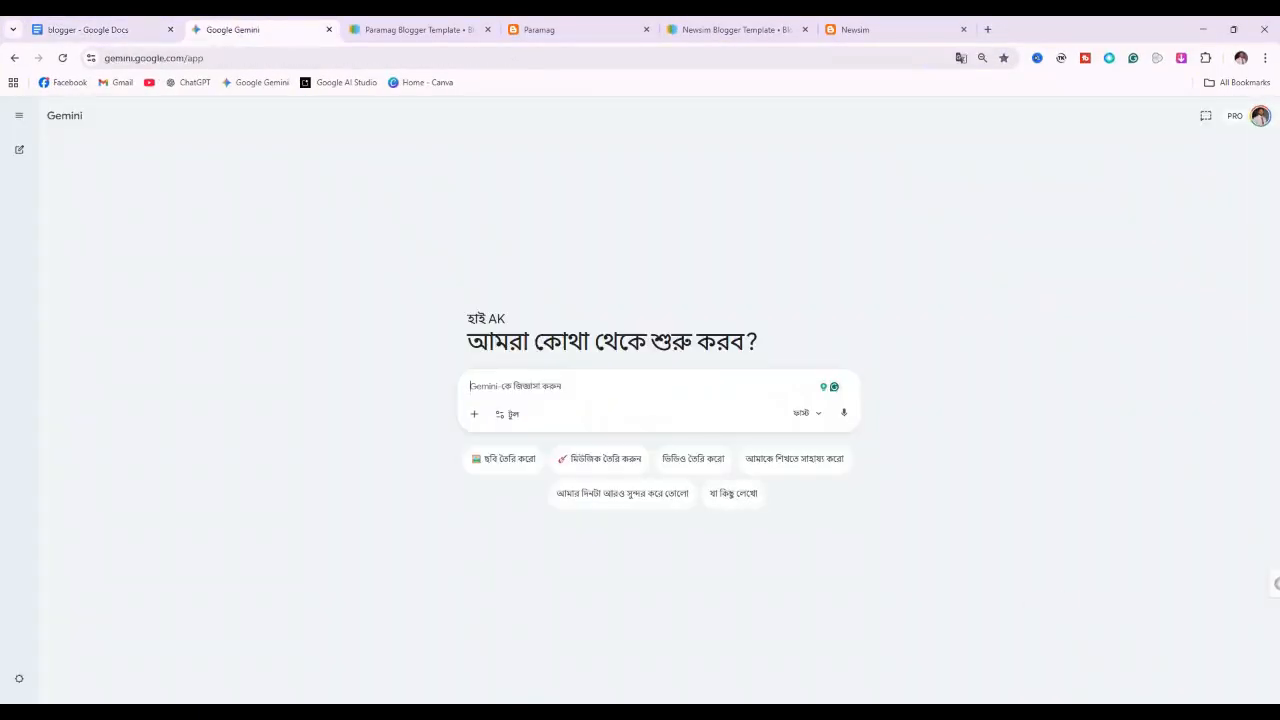
key(ctrl+v)
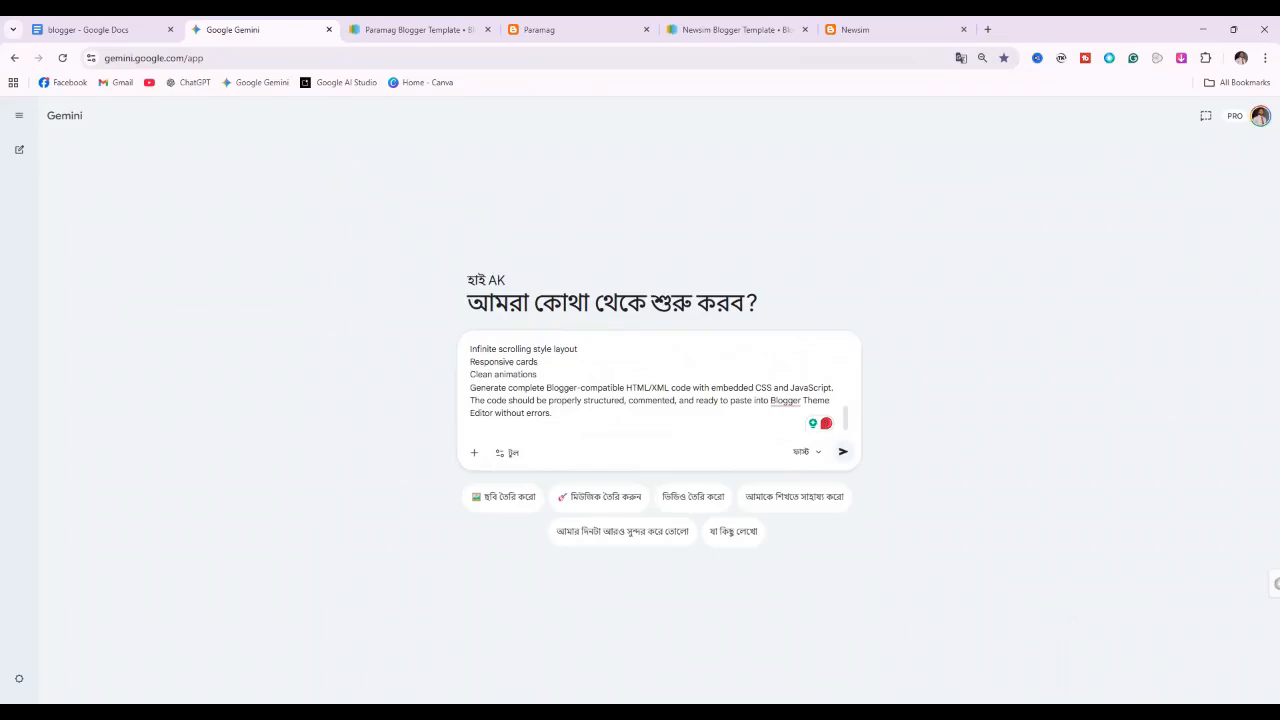
scroll(650, 385, up, 5)
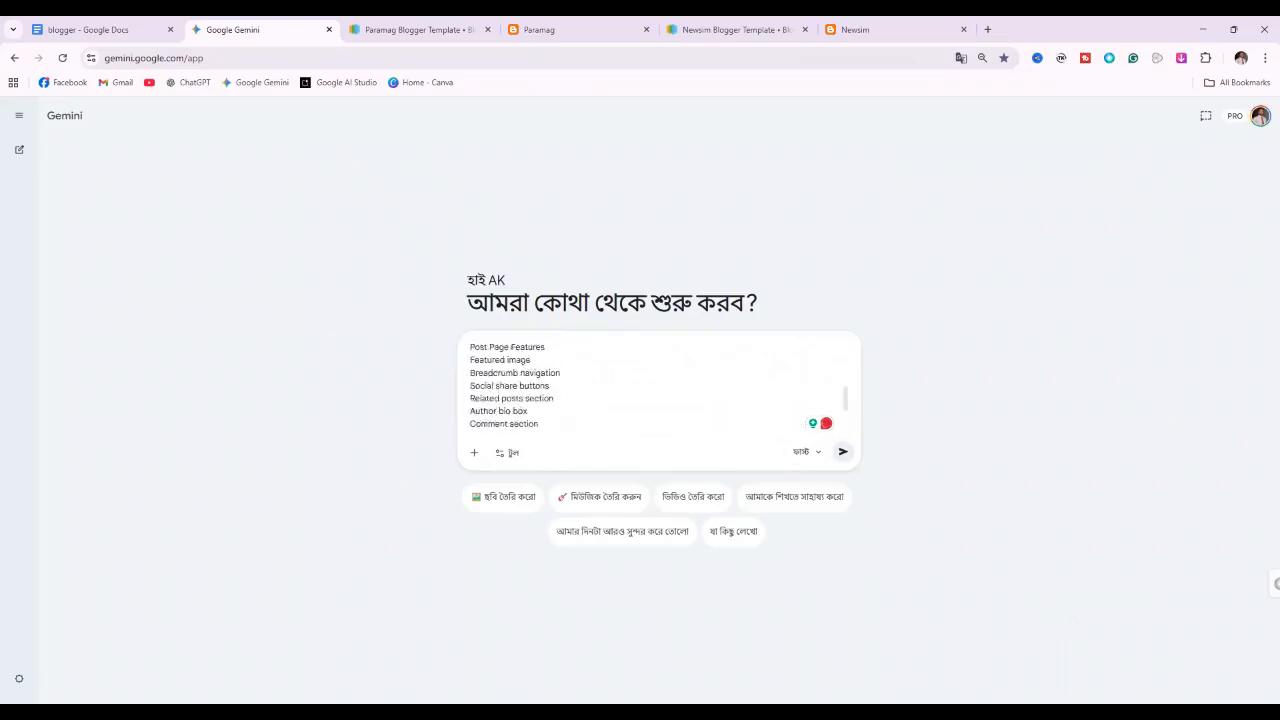
scroll(650, 385, up, 10)
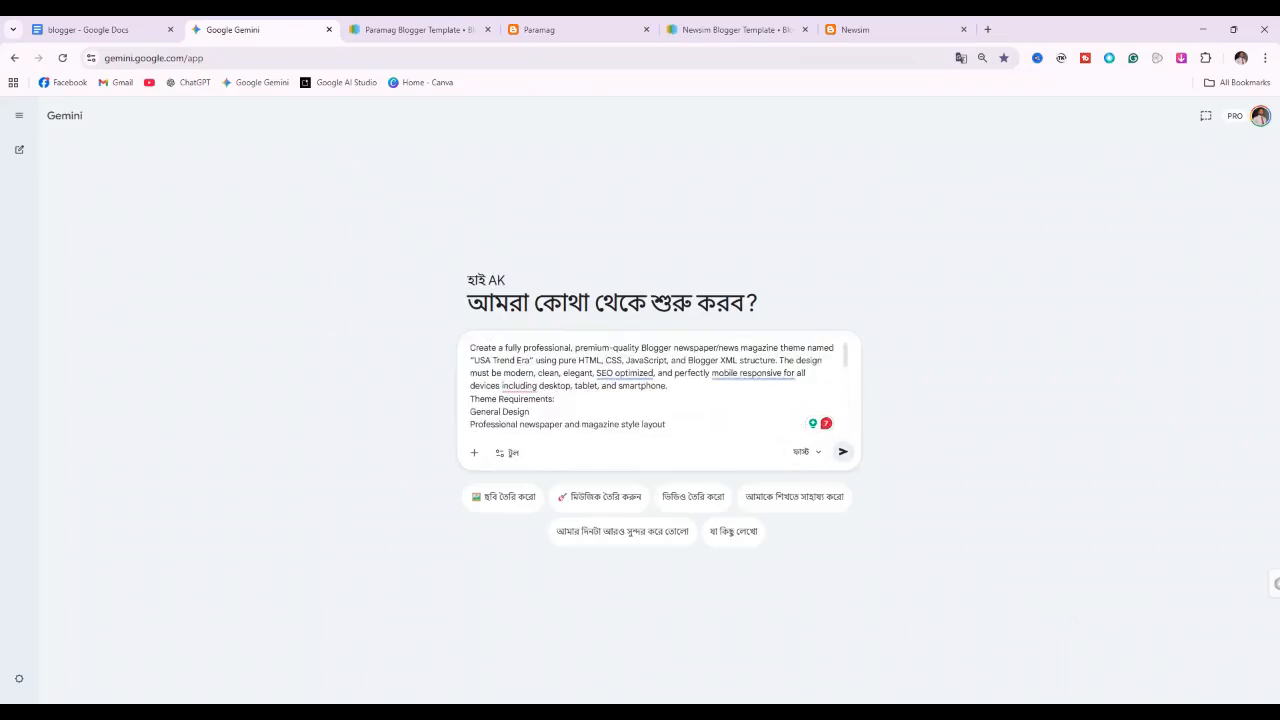
scroll(650, 385, down, 15)
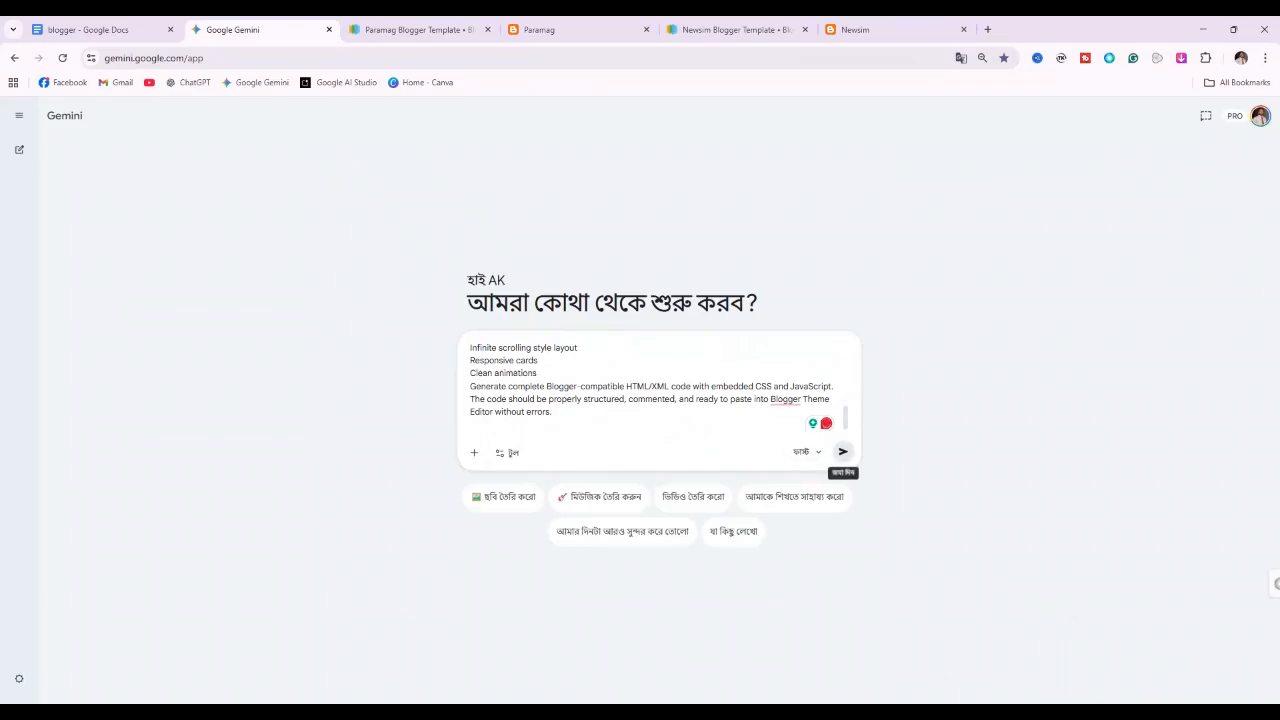
- Submit the theme prompt to Gemini and read the generated XML code through to the key highlights of the theme
click(843, 451)
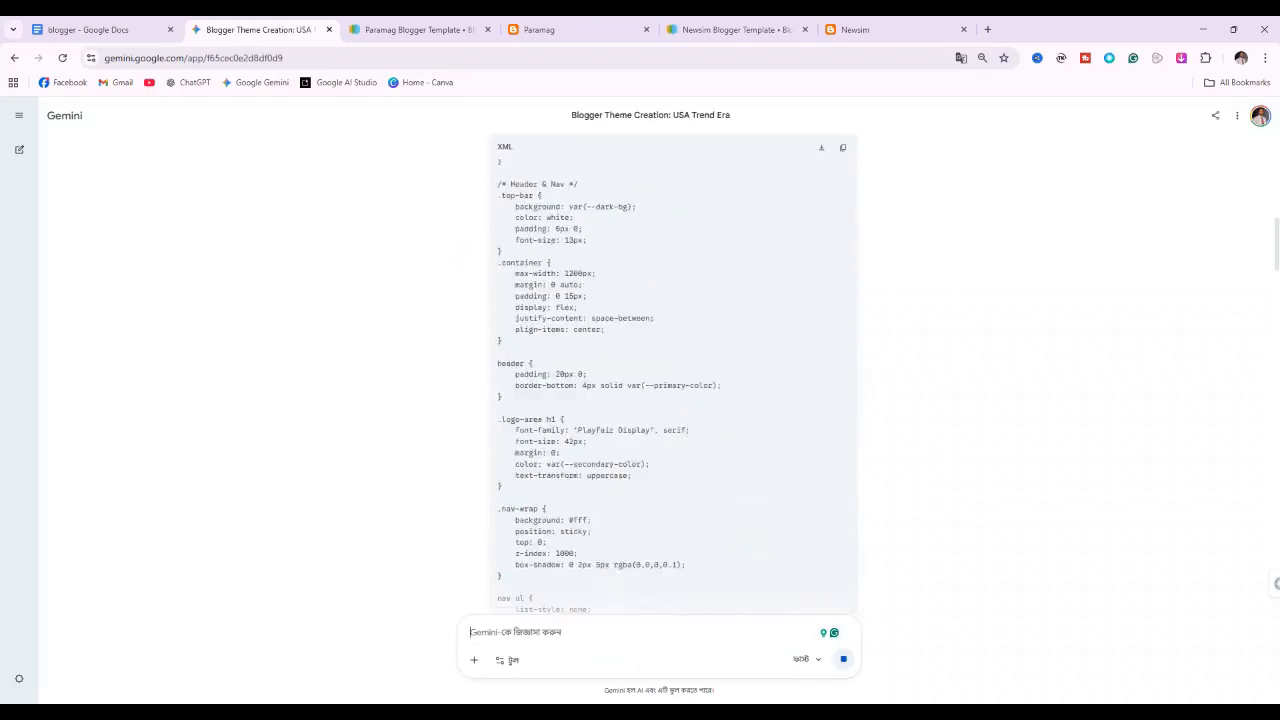
scroll(673, 375, down, 20)
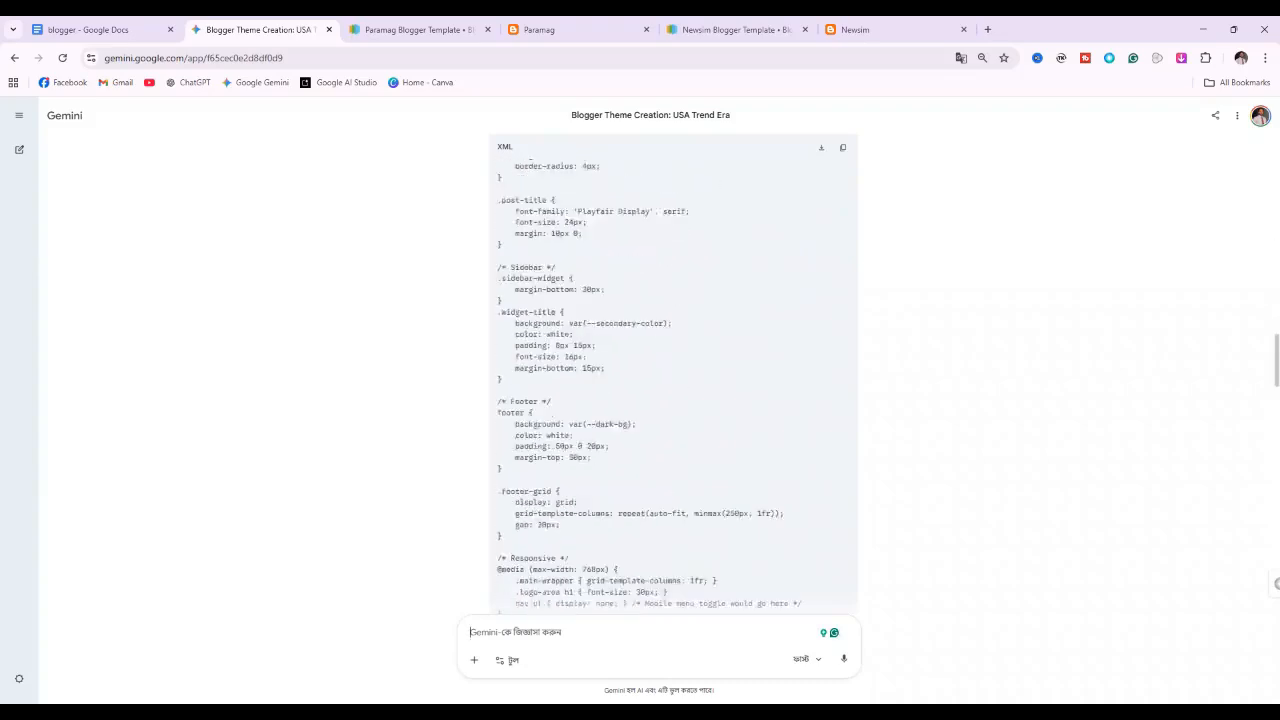
scroll(673, 375, down, 5)
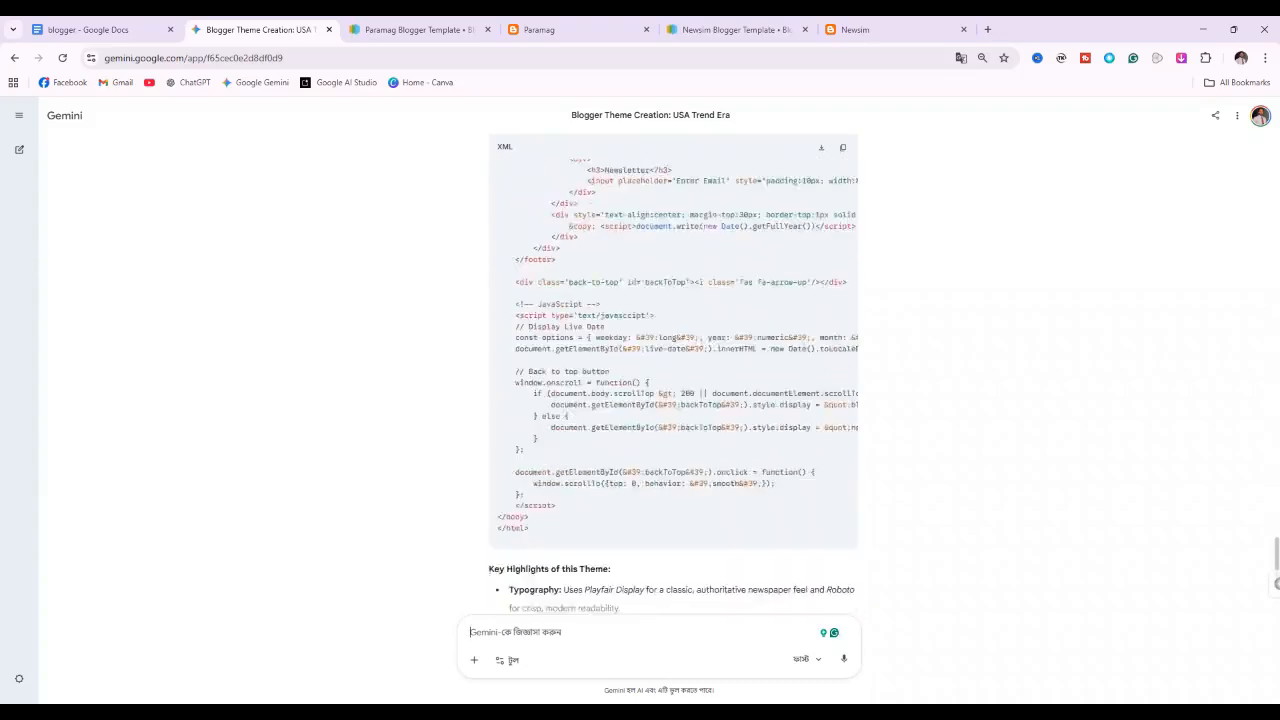
scroll(673, 375, up, 2)
scroll(673, 375, down, 1)
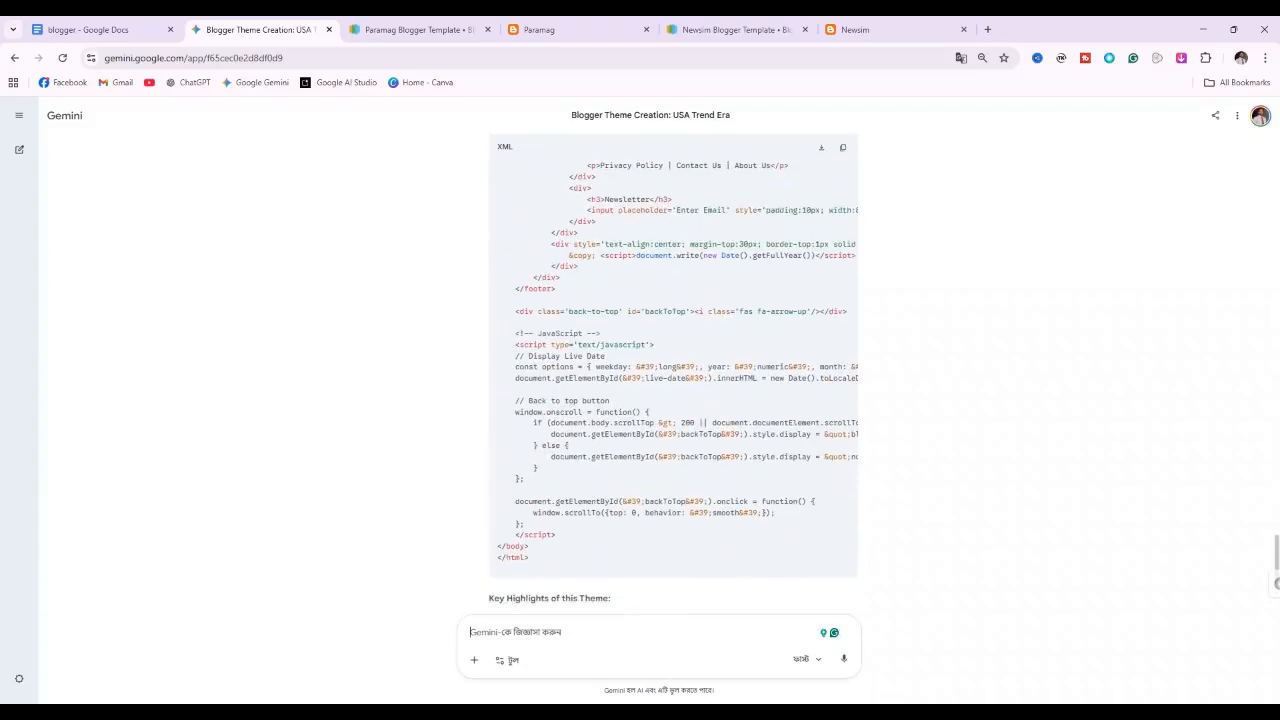
scroll(673, 375, up, 2)
scroll(673, 375, down, 1)
scroll(673, 375, down, 1)
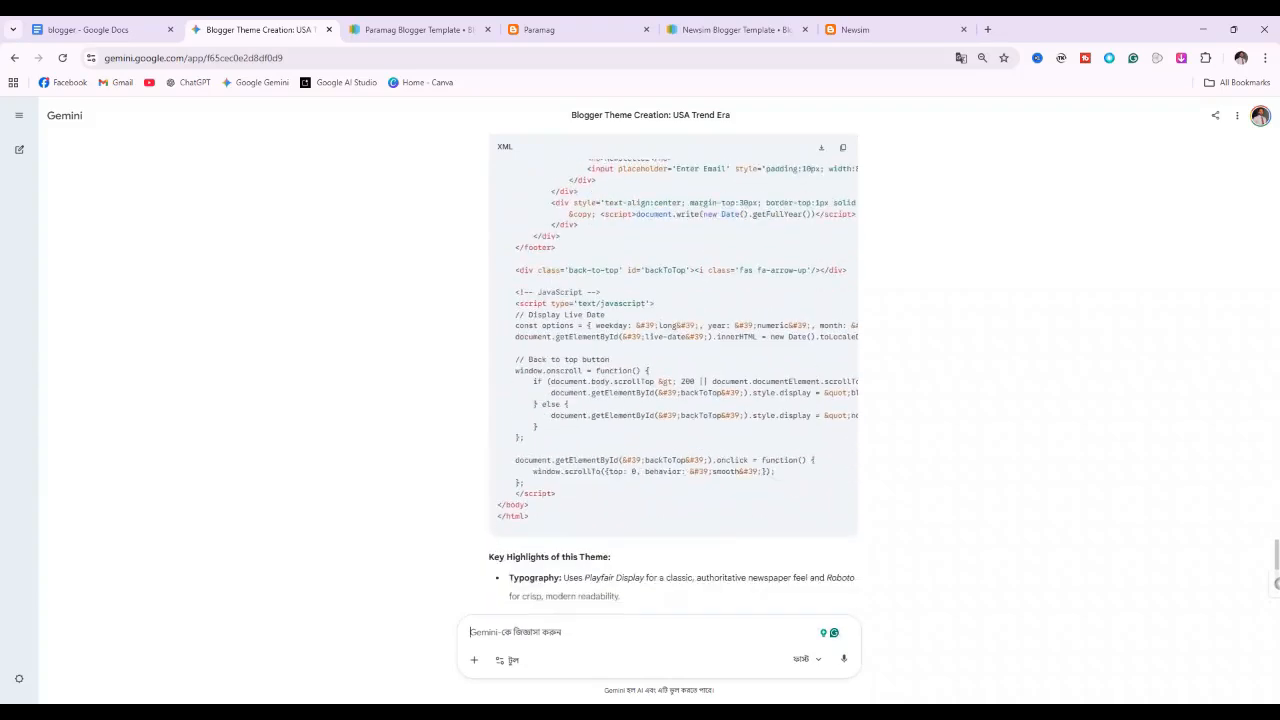
scroll(673, 375, up, 3)
scroll(673, 375, down, 5)
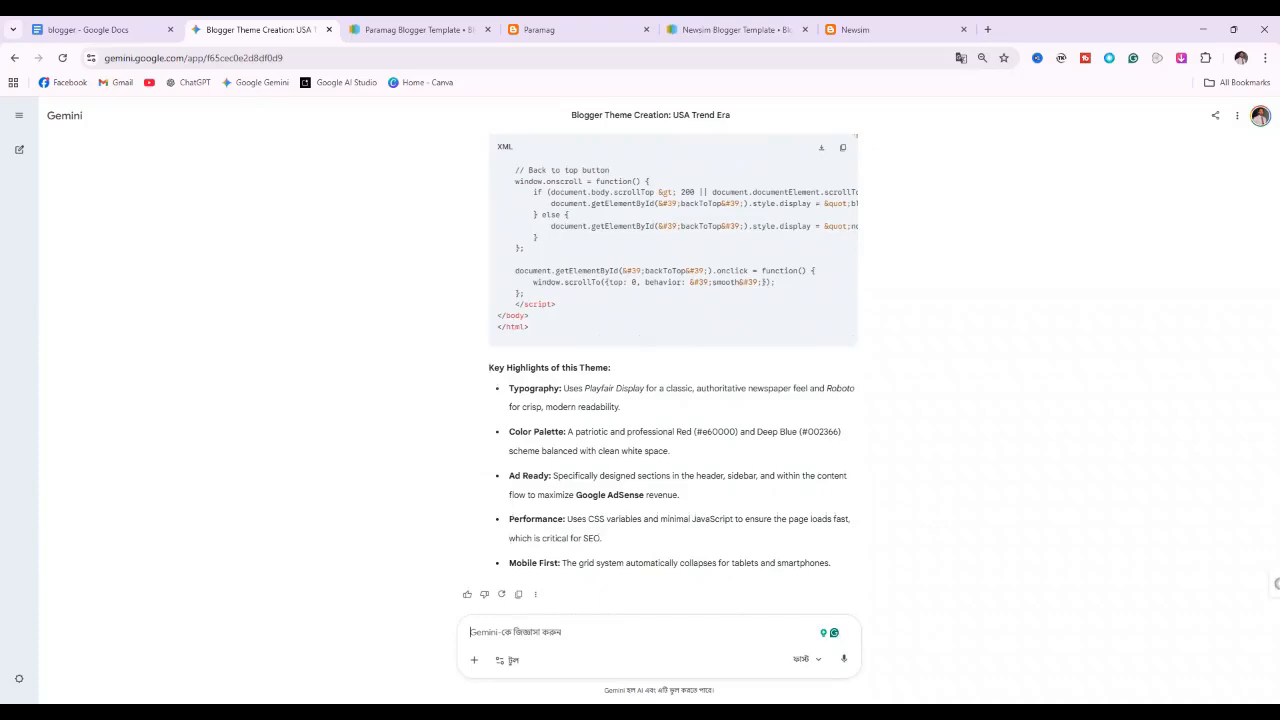
- Review the header, navigation and footer sections of the generated XML and copy the complete theme code
scroll(673, 375, up, 15)
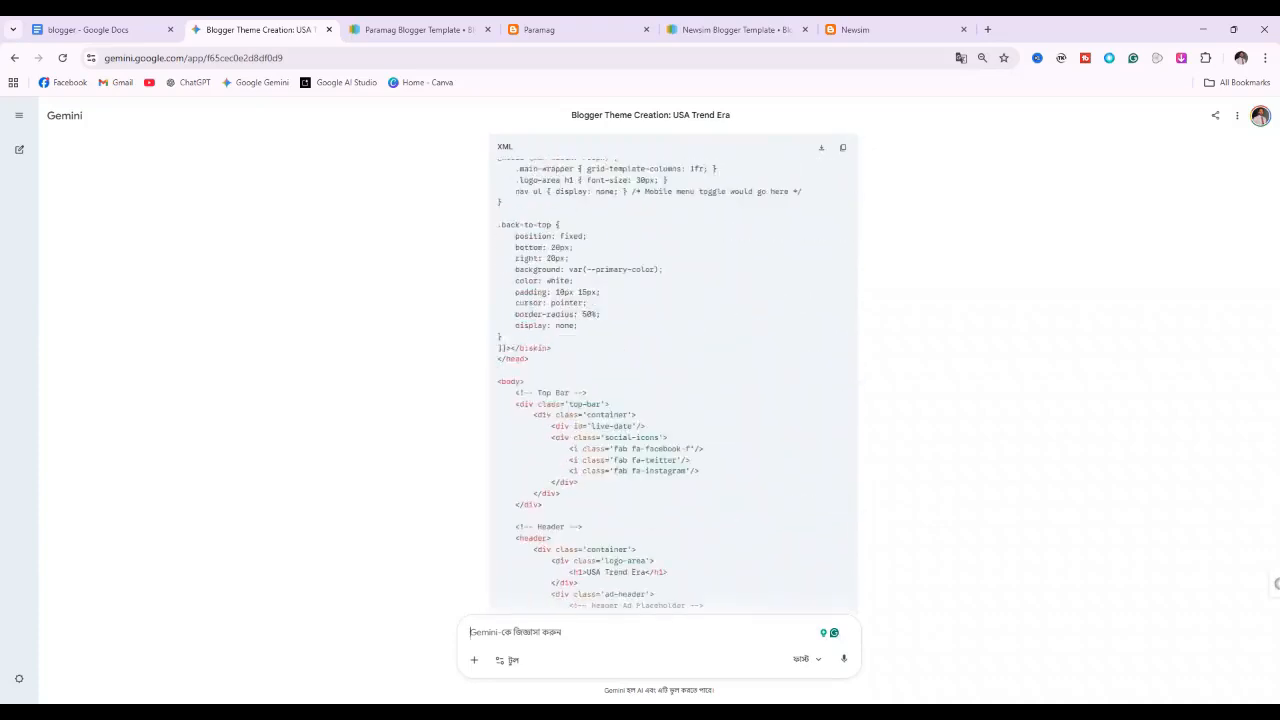
scroll(673, 375, up, 7)
scroll(673, 375, down, 12)
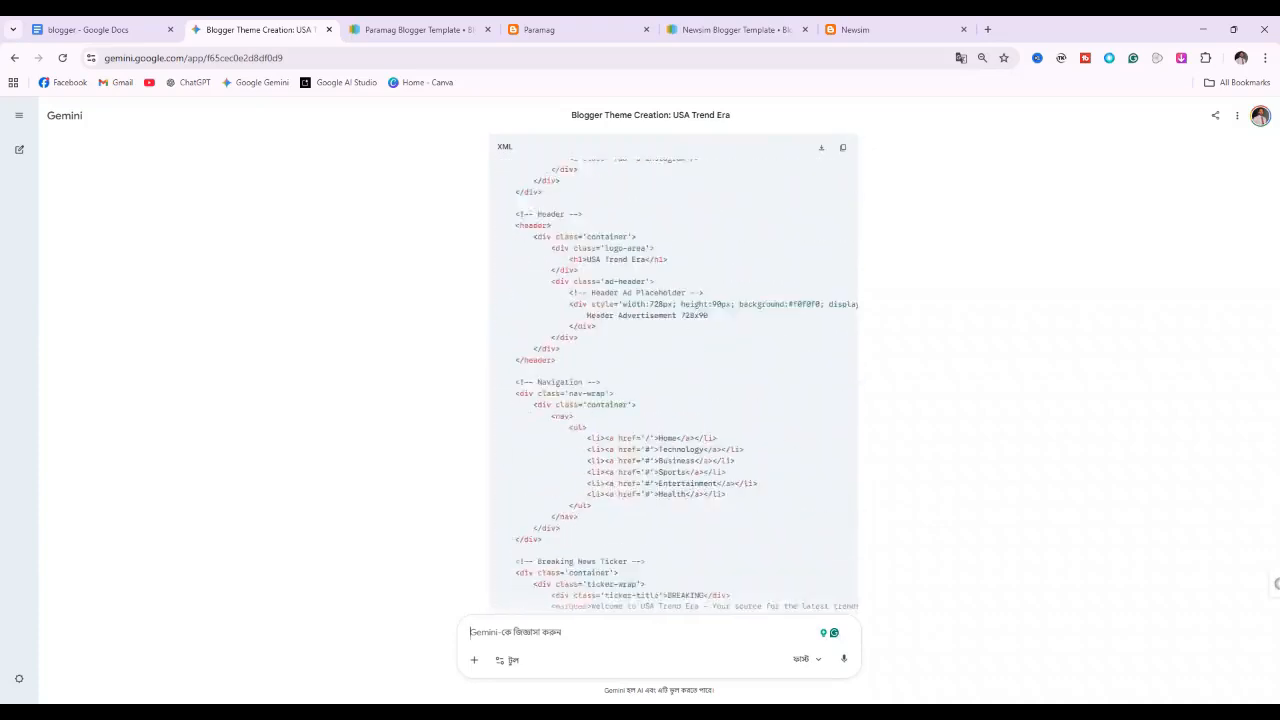
scroll(673, 375, down, 15)
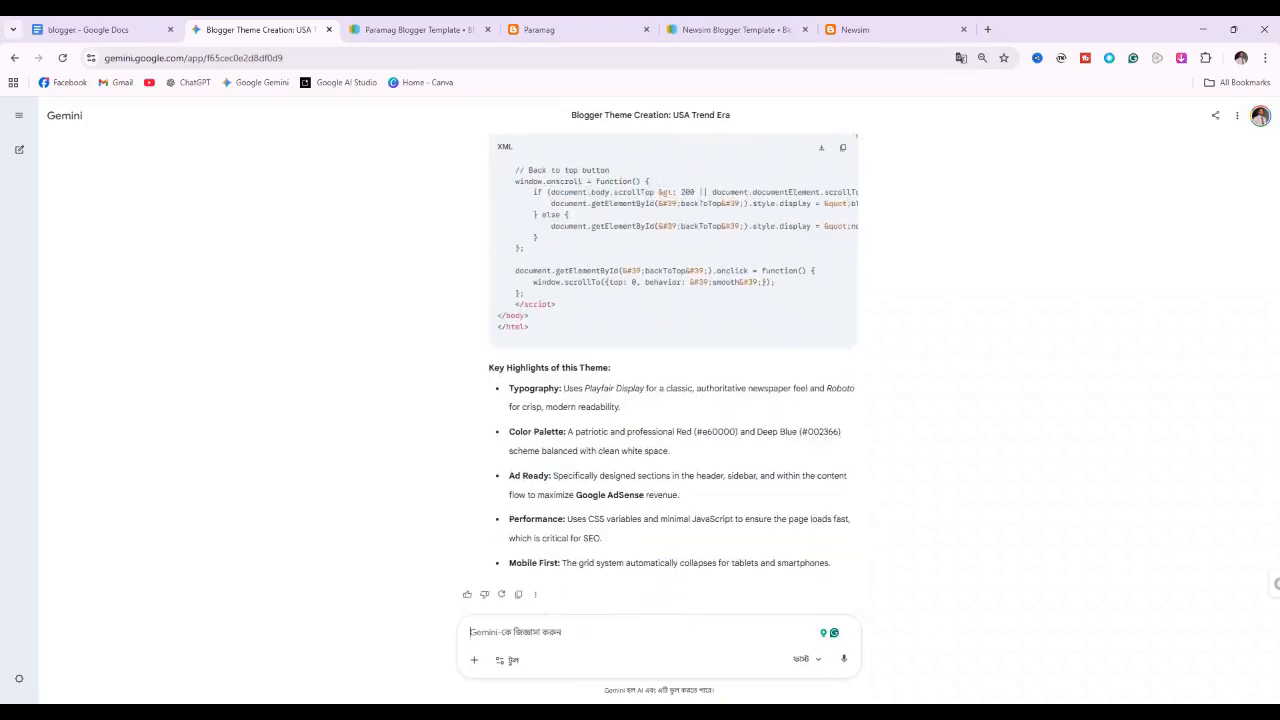
scroll(673, 375, up, 5)
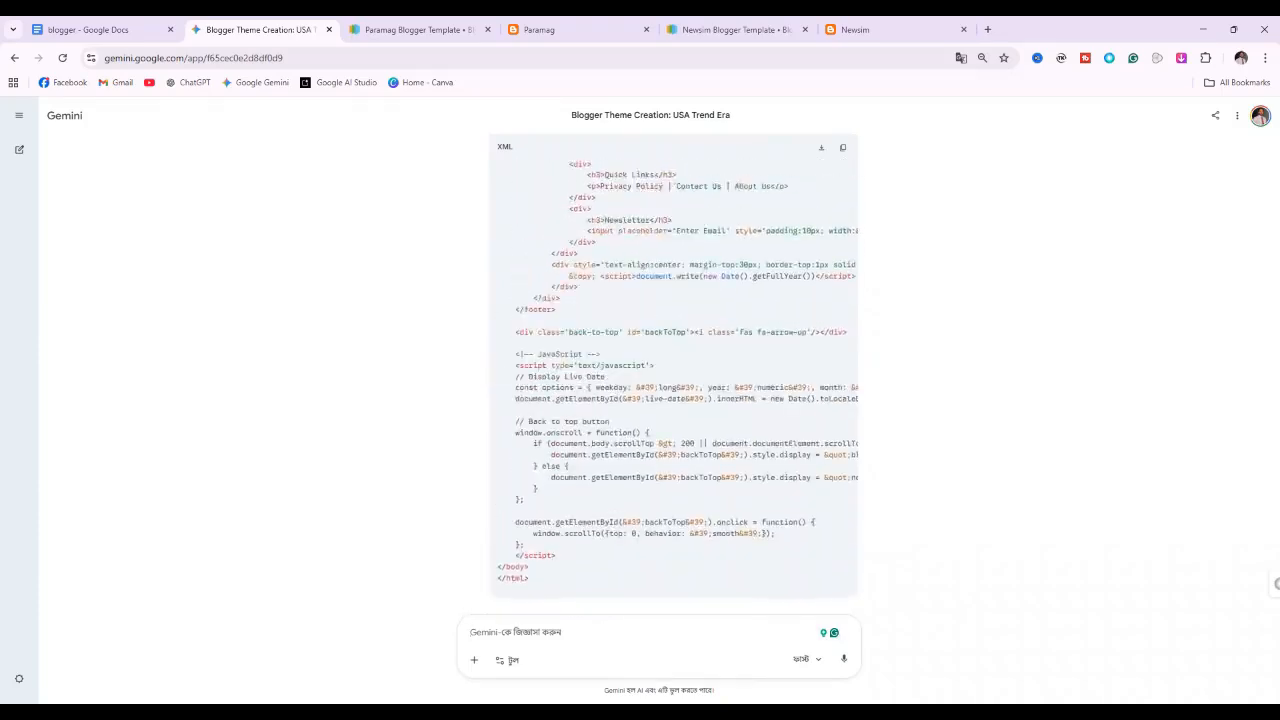
click(843, 148)
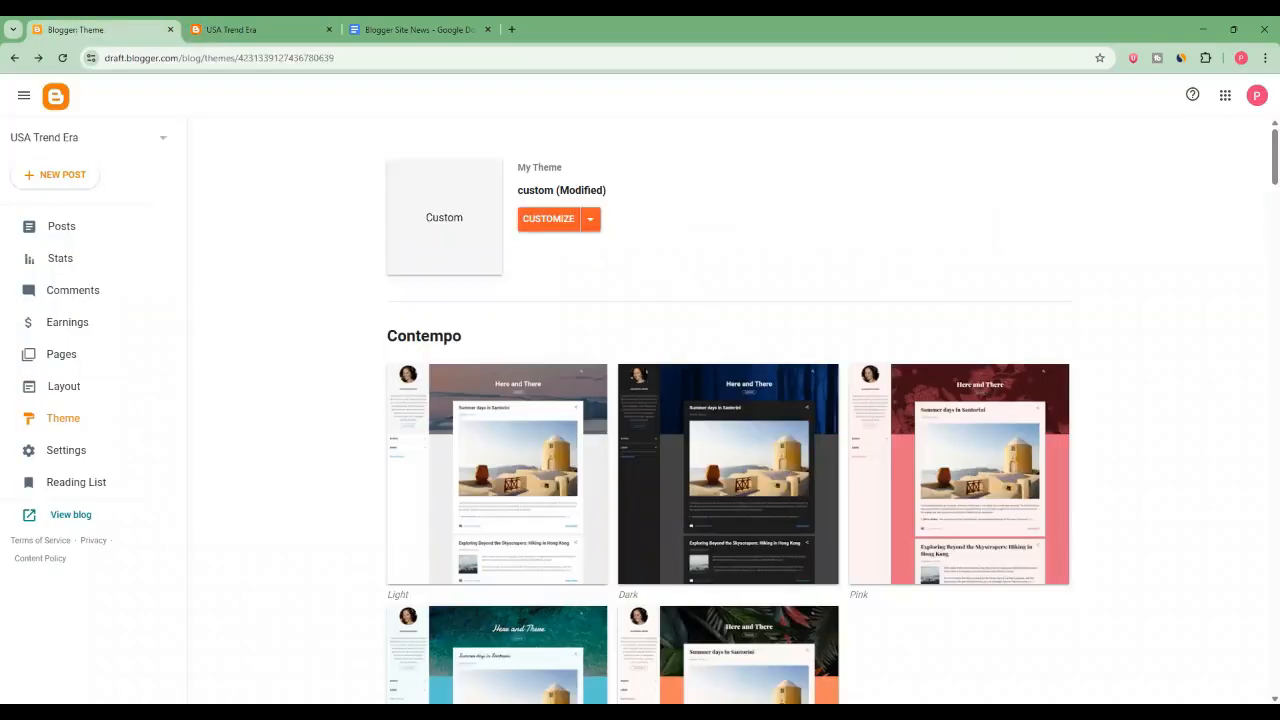
- Switch to Blogger, open the USA Trend Era theme's HTML for editing and skim the existing template code
click(590, 218)
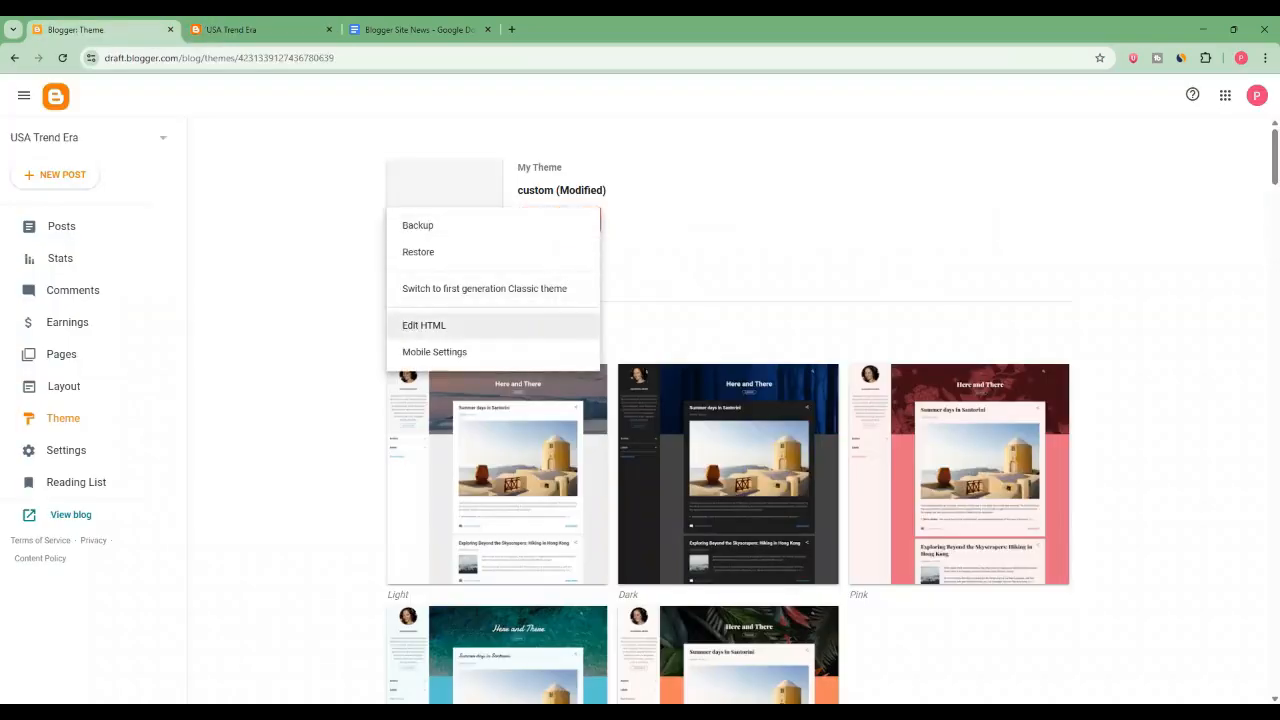
click(430, 325)
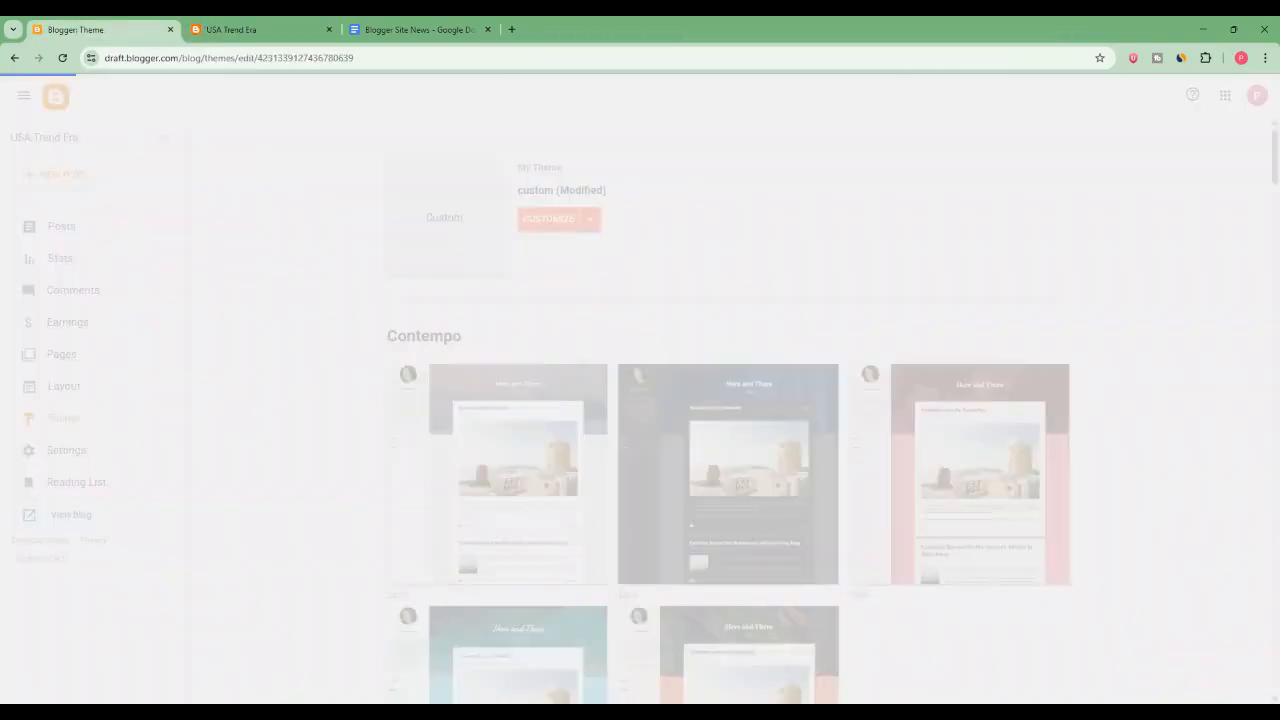
scroll(640, 430, down, 8)
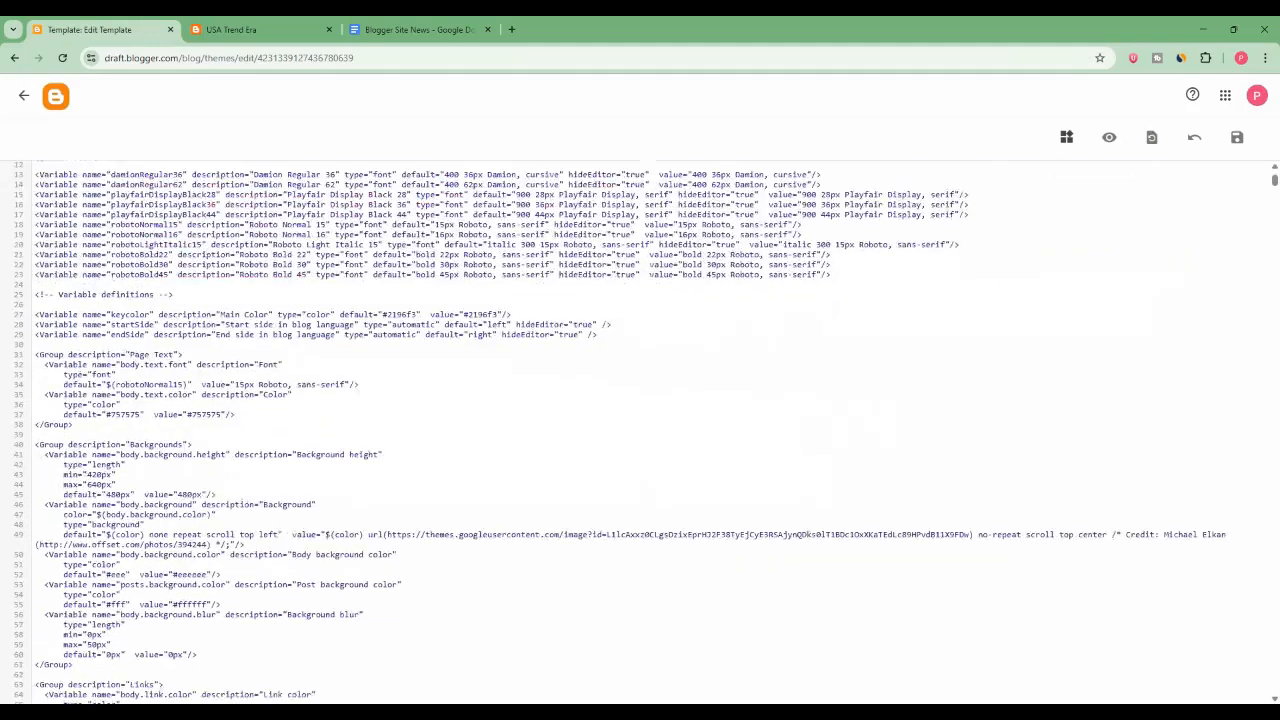
scroll(640, 430, up, 8)
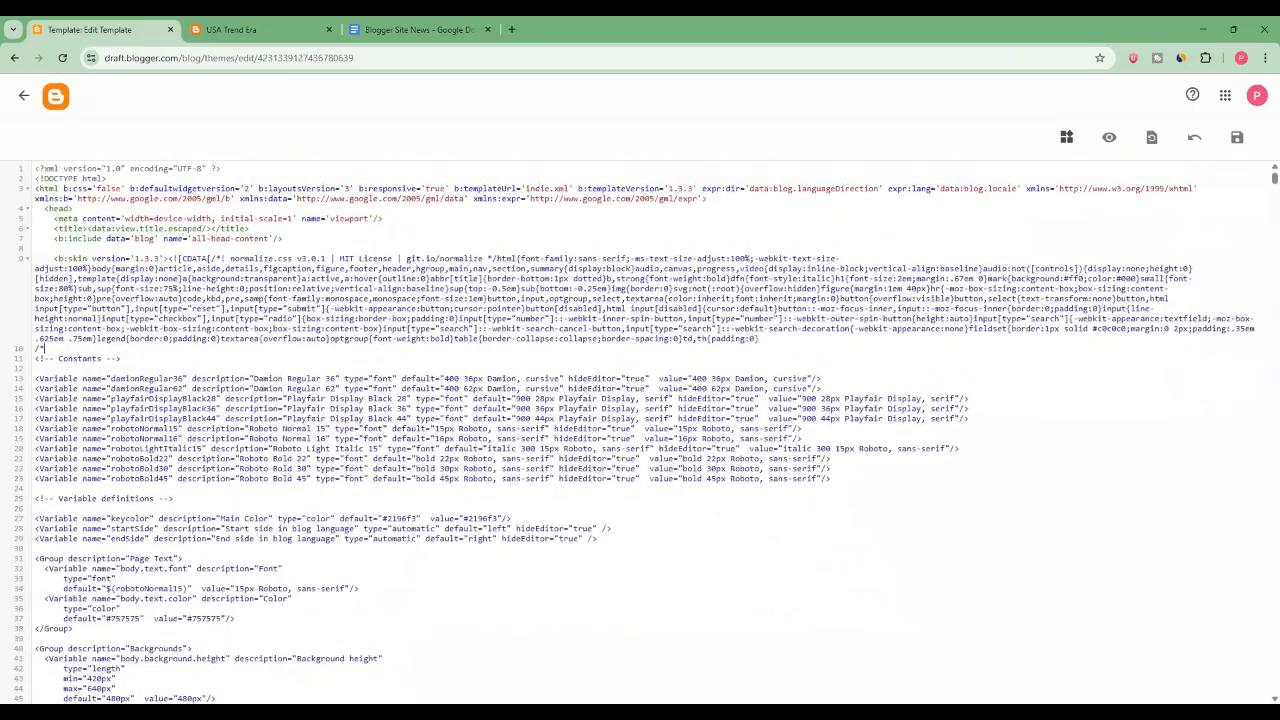
- Replace the entire template code with the custom theme XML, check it back to the first line and save the theme
key(ctrl+a)
key(BackSpace)
key(ctrl+v)
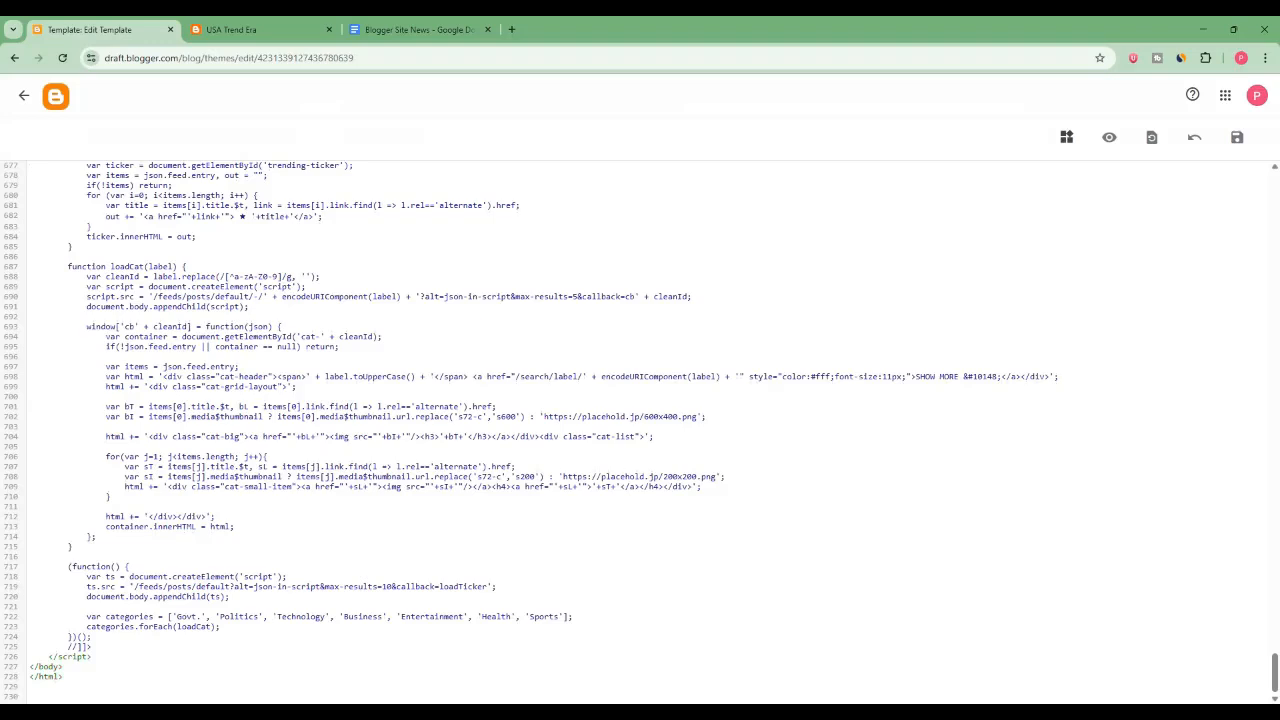
scroll(640, 430, up, 15)
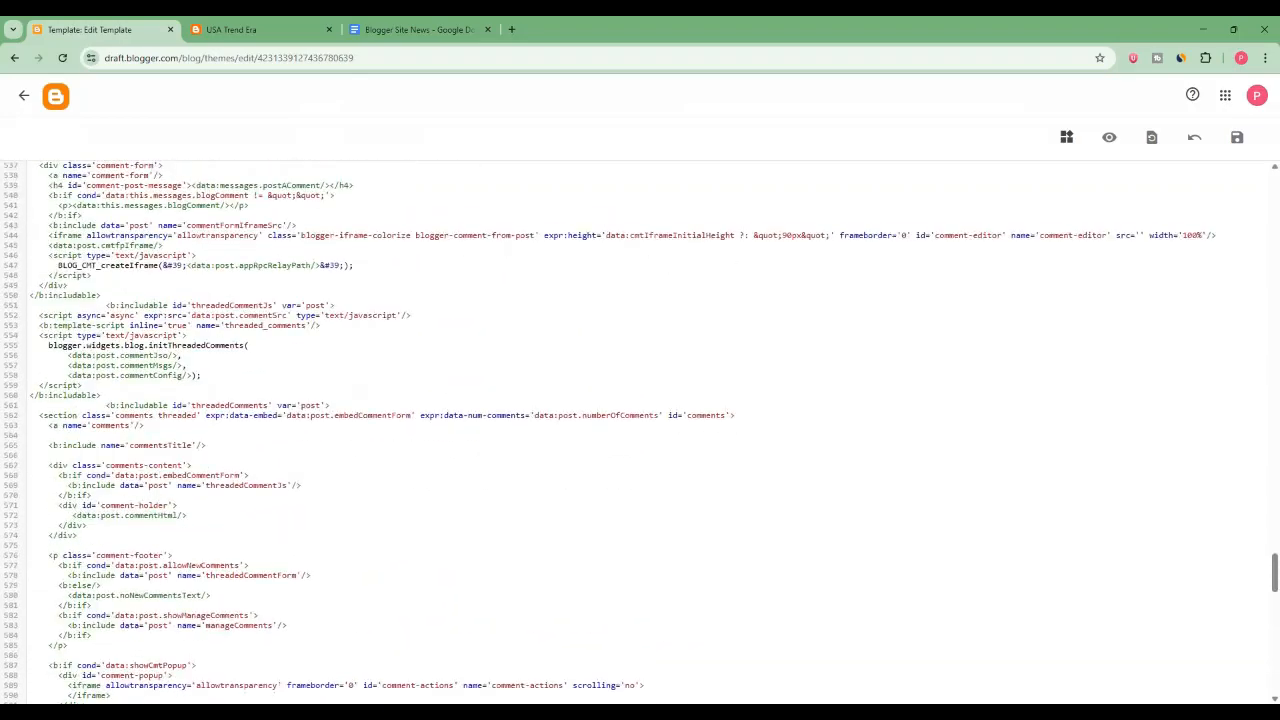
scroll(640, 430, up, 20)
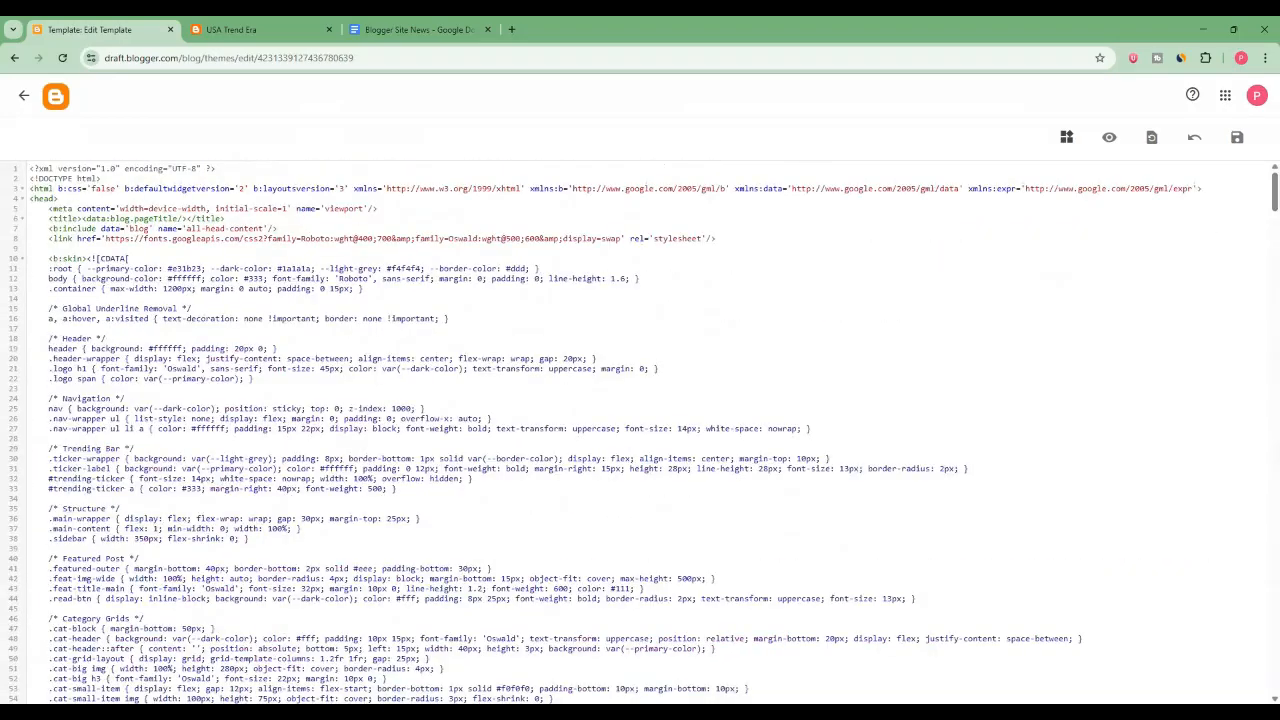
click(1237, 137)
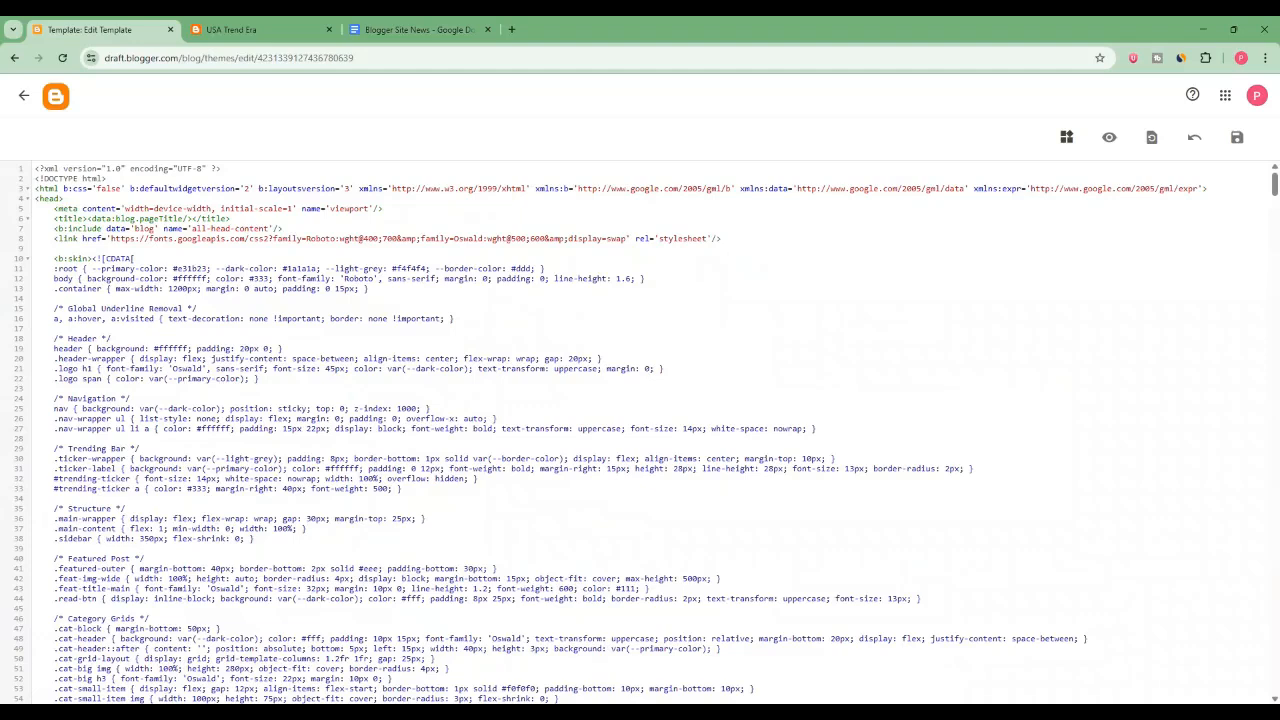
- Reload the USA Trend Era public page and examine the new theme's logo, navigation and overall layout
click(255, 29)
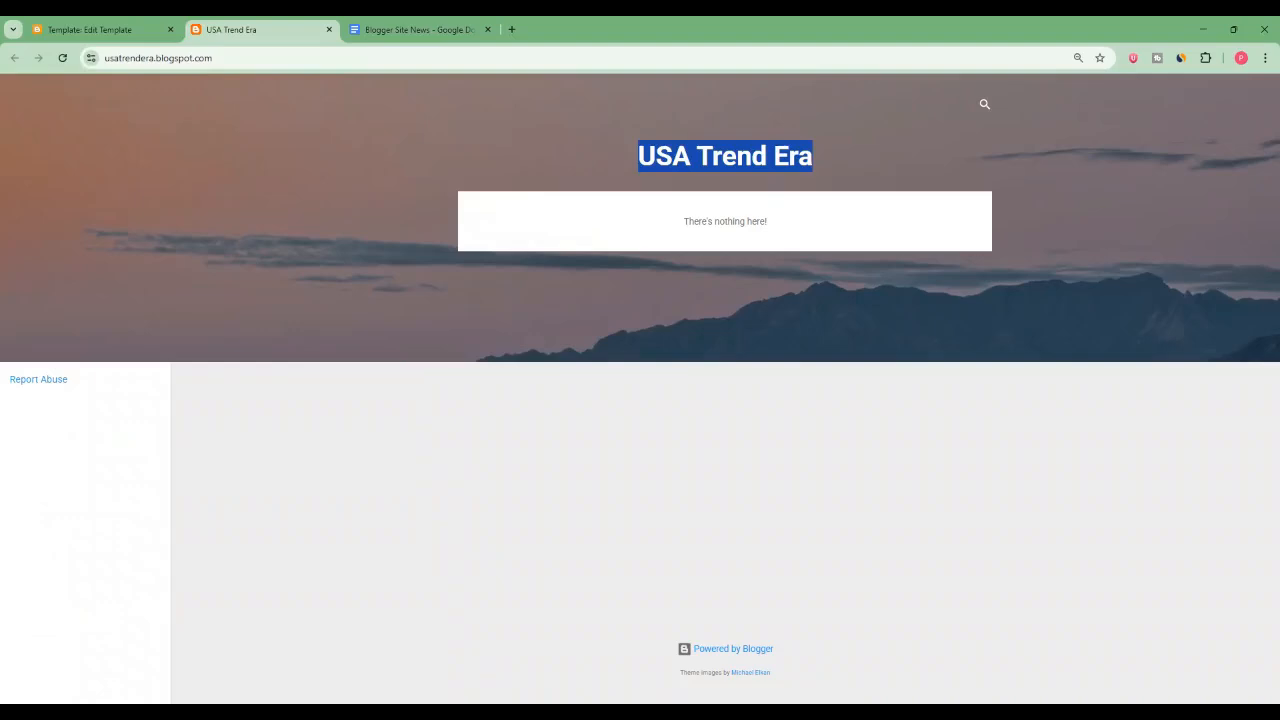
key(F5)
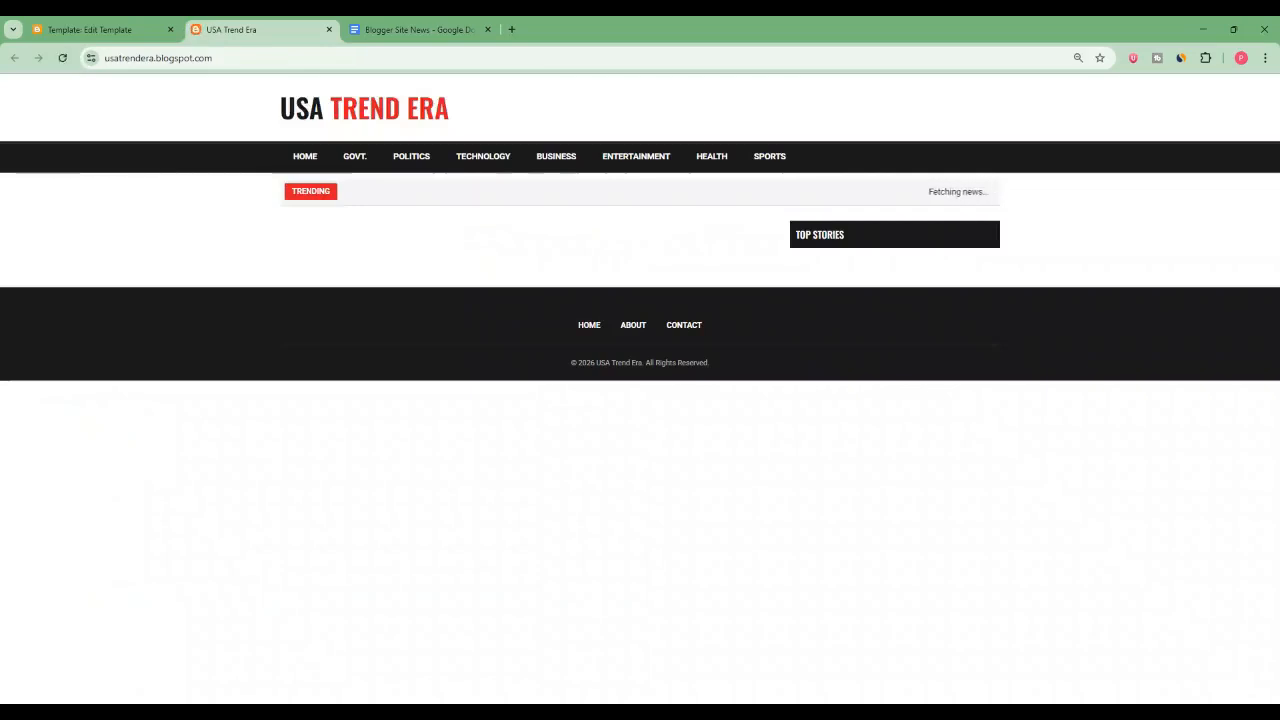
key(ctrl+a)
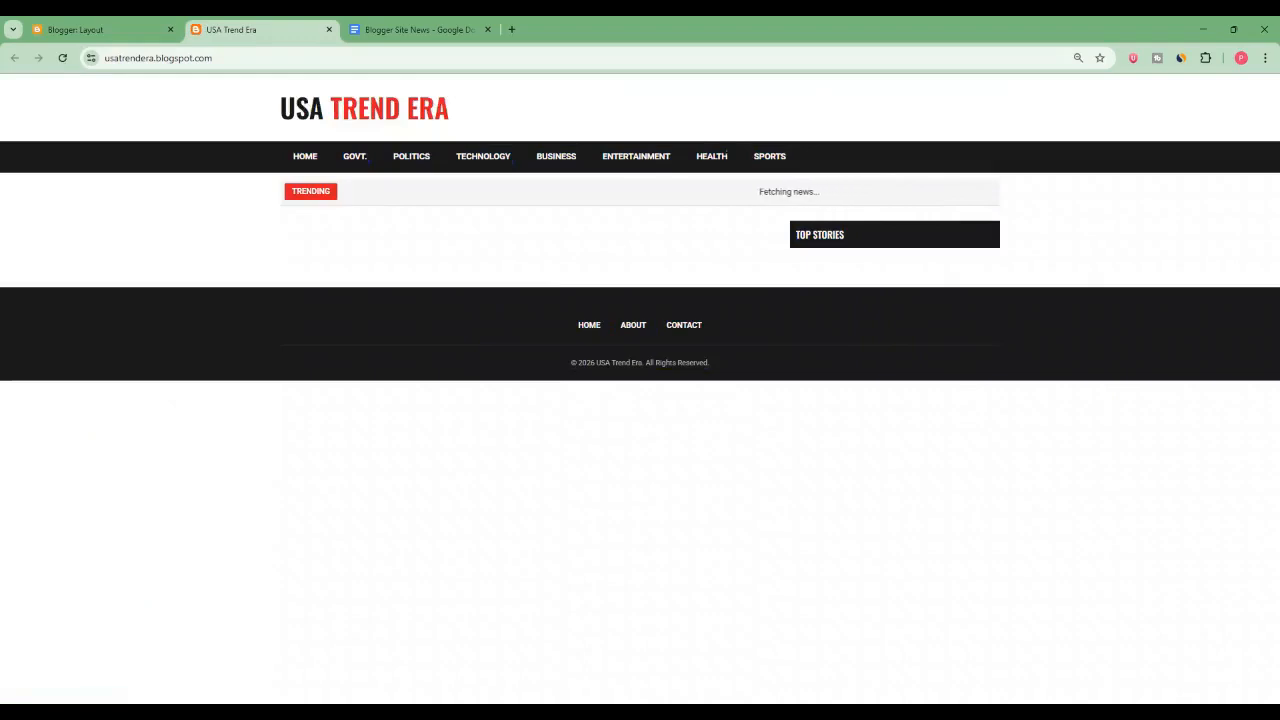
drag(279, 108, 452, 109)
click(500, 110)
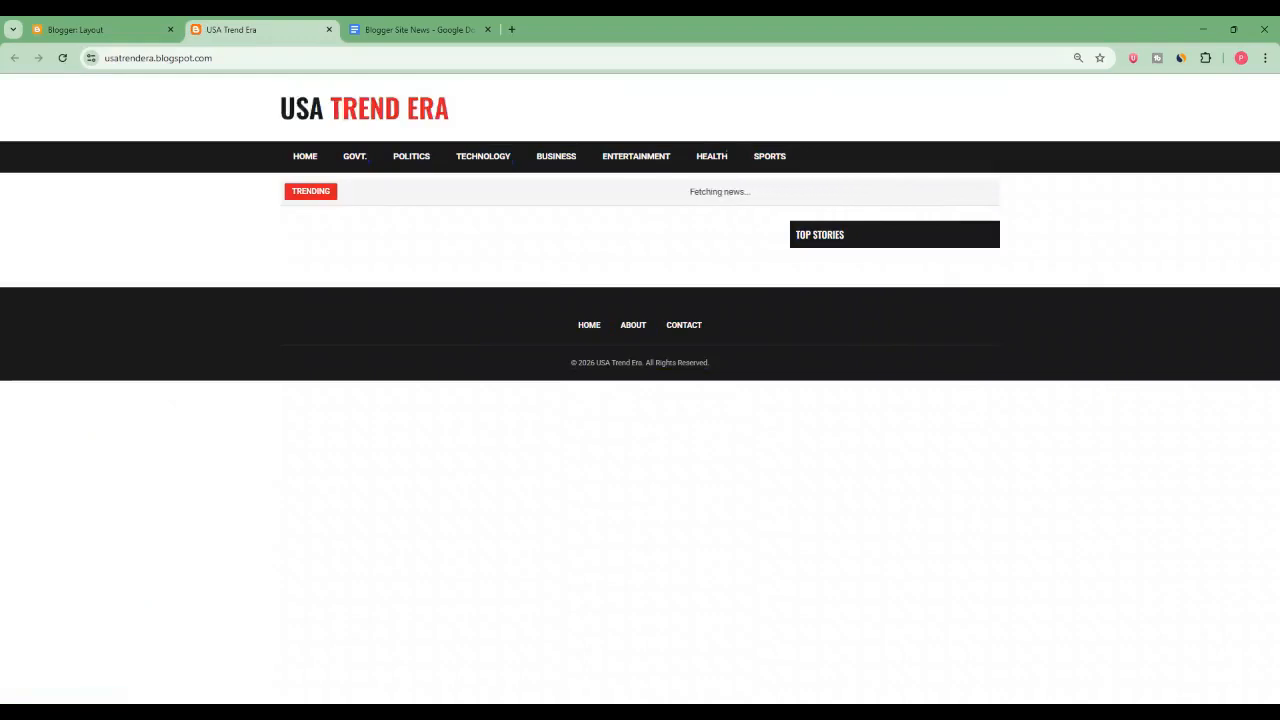